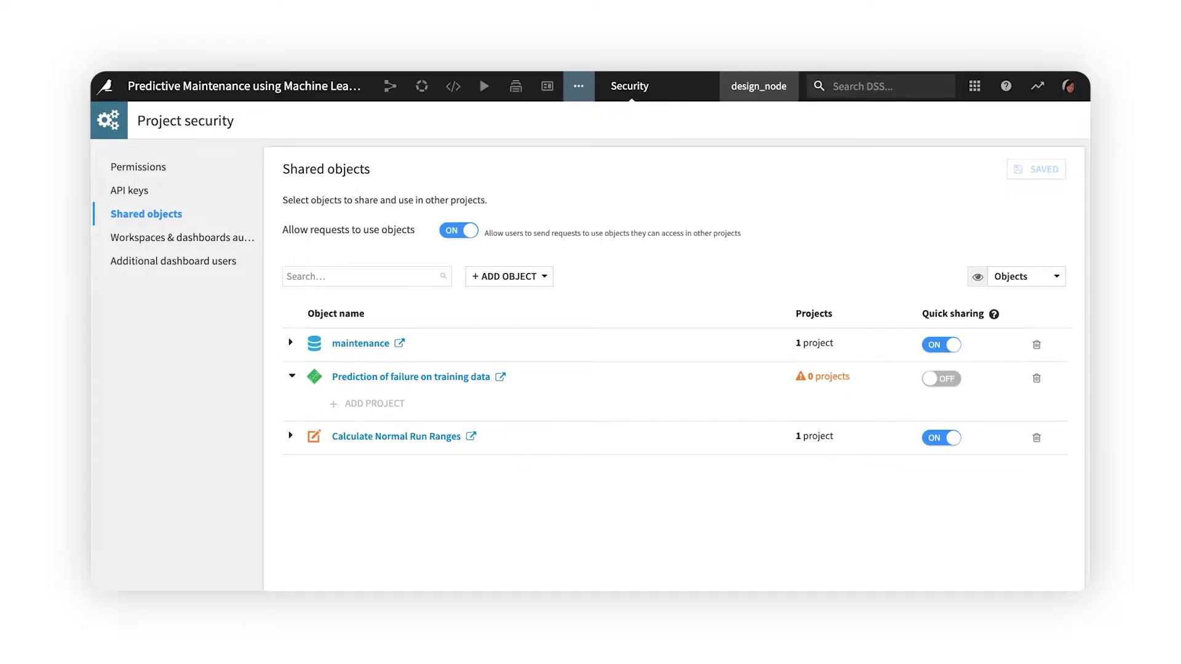
Switch quick sharing on for the Prediction of failure on training data model
click(547, 280)
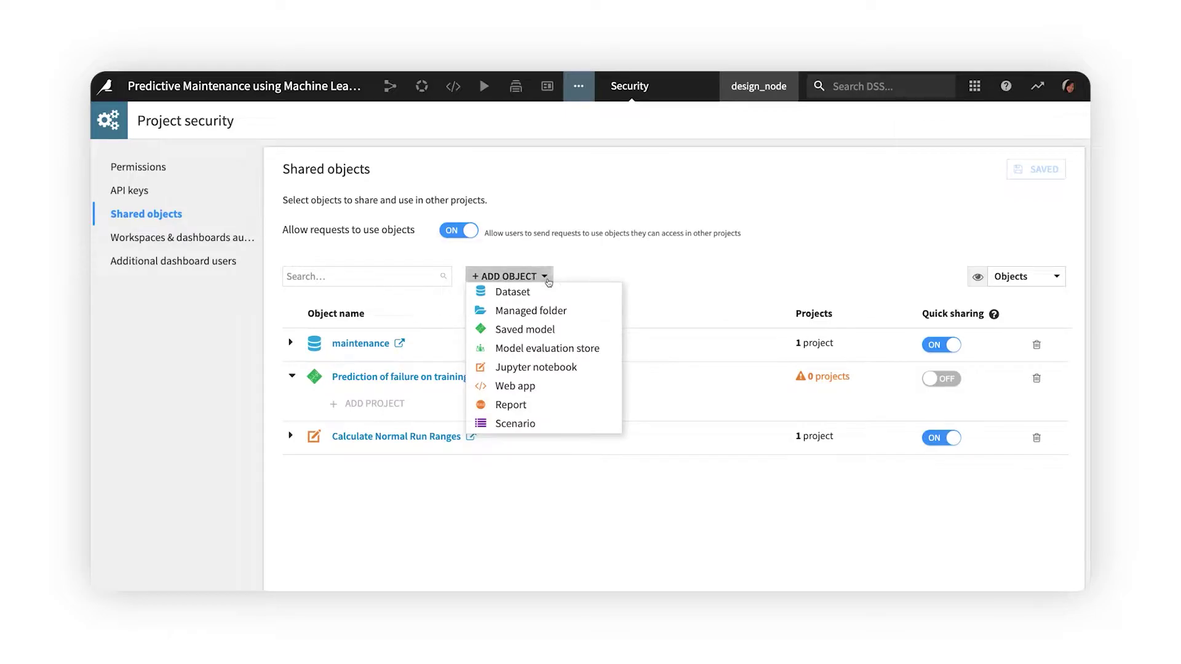
click(548, 282)
click(943, 386)
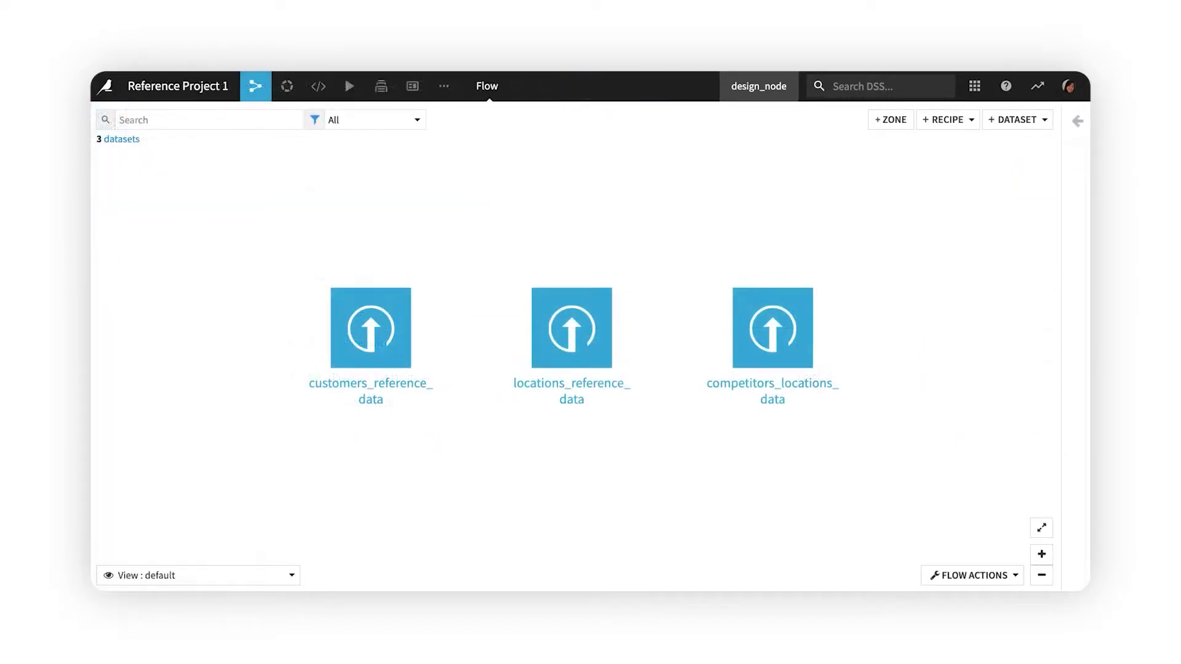
Go to Reference Project 1's Security settings and its Shared objects page
click(443, 85)
click(458, 311)
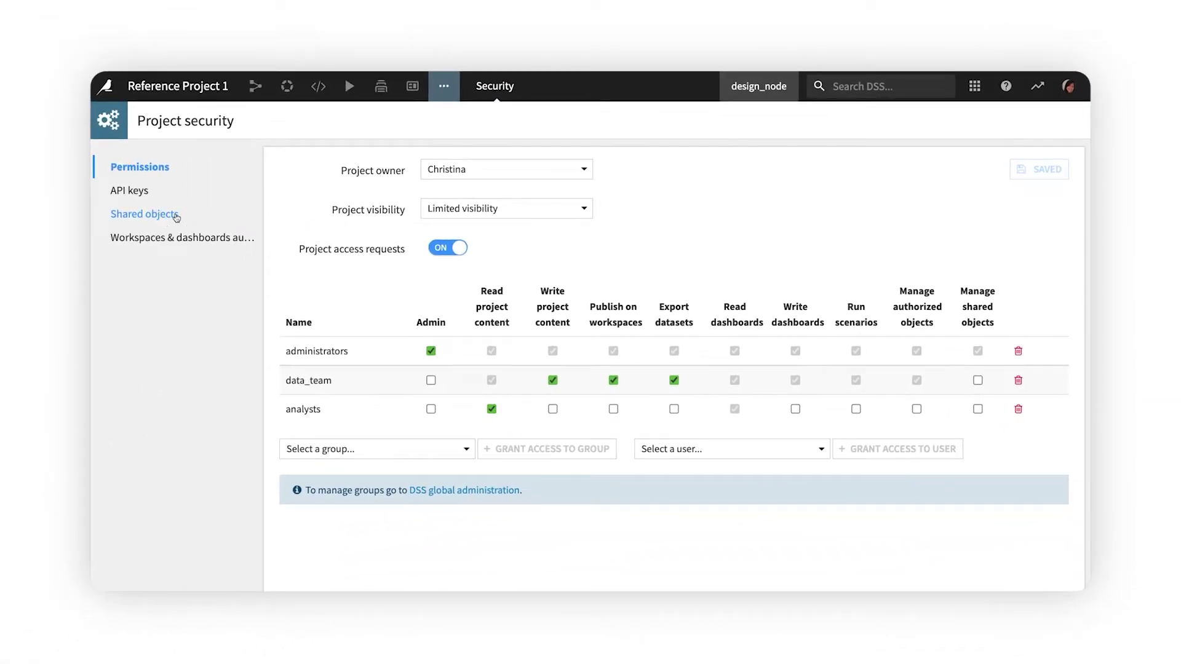
click(176, 216)
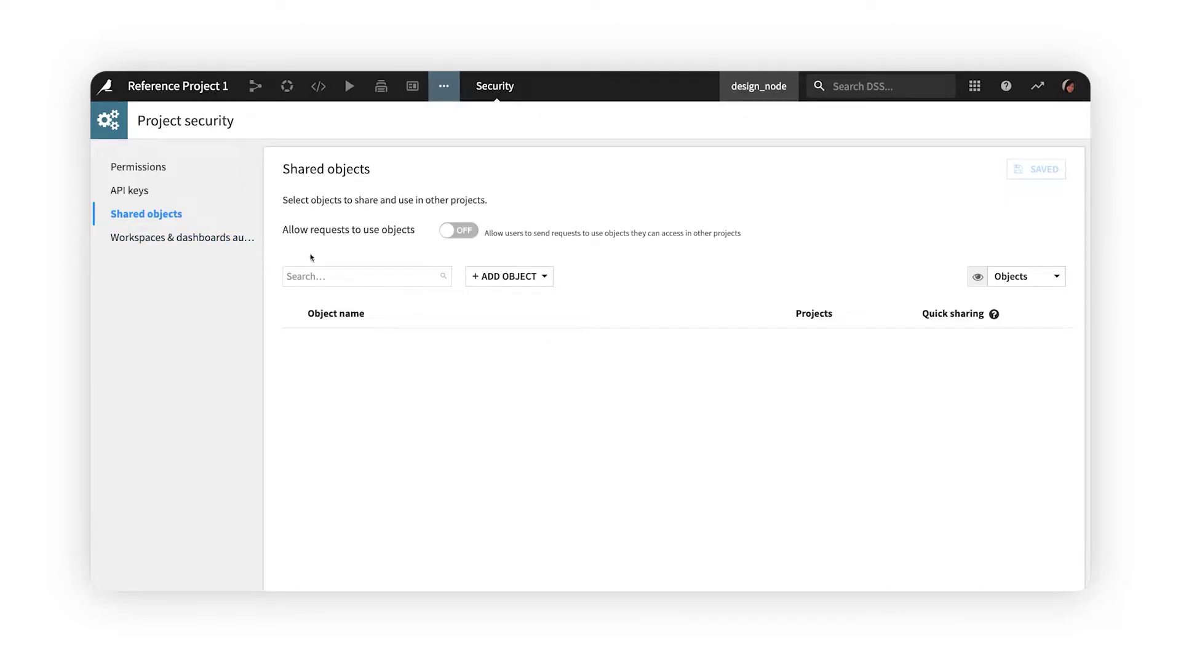
Add the locations_reference_data dataset as a shared object with quick sharing on
click(533, 284)
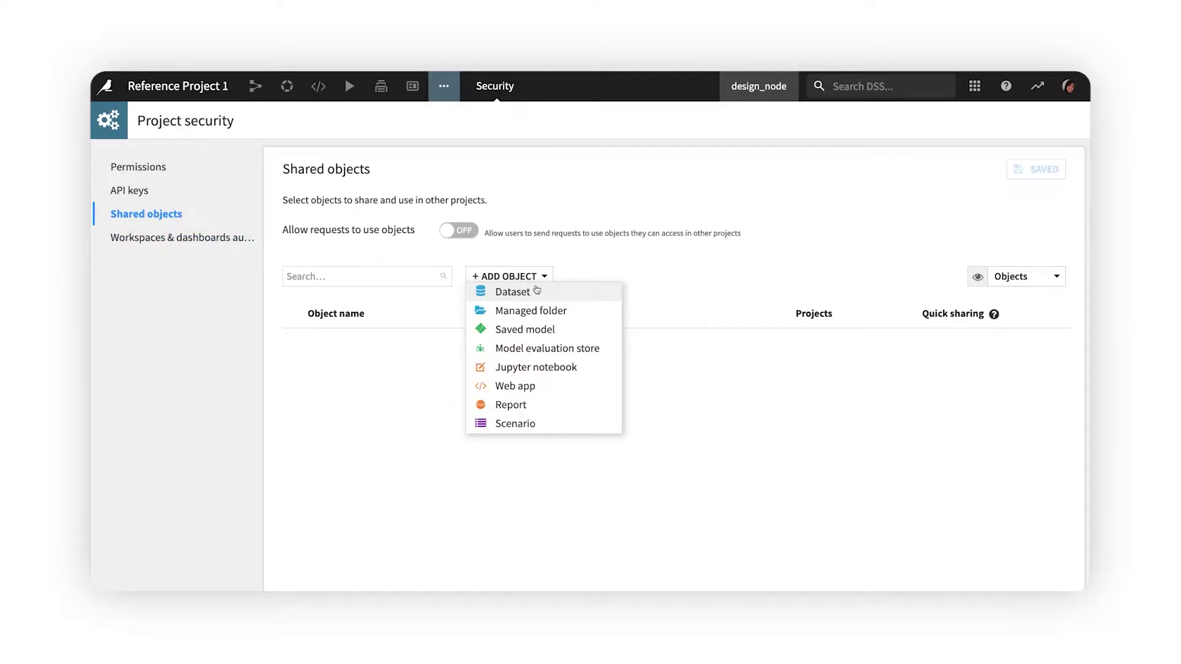
click(536, 291)
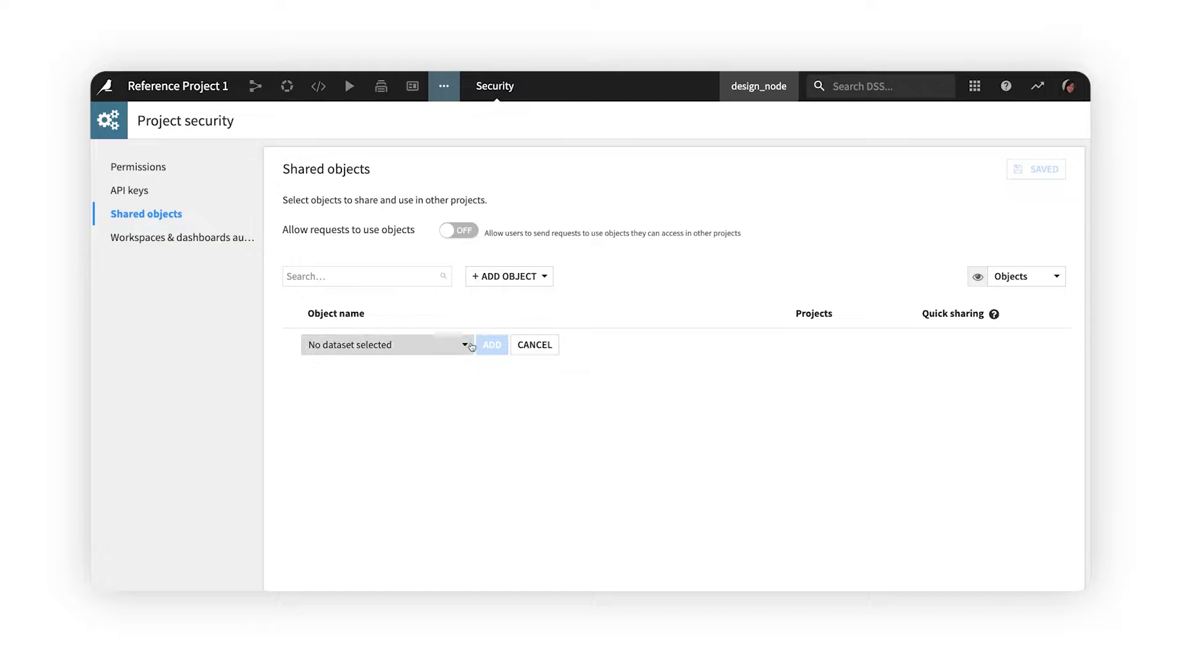
click(471, 347)
click(465, 550)
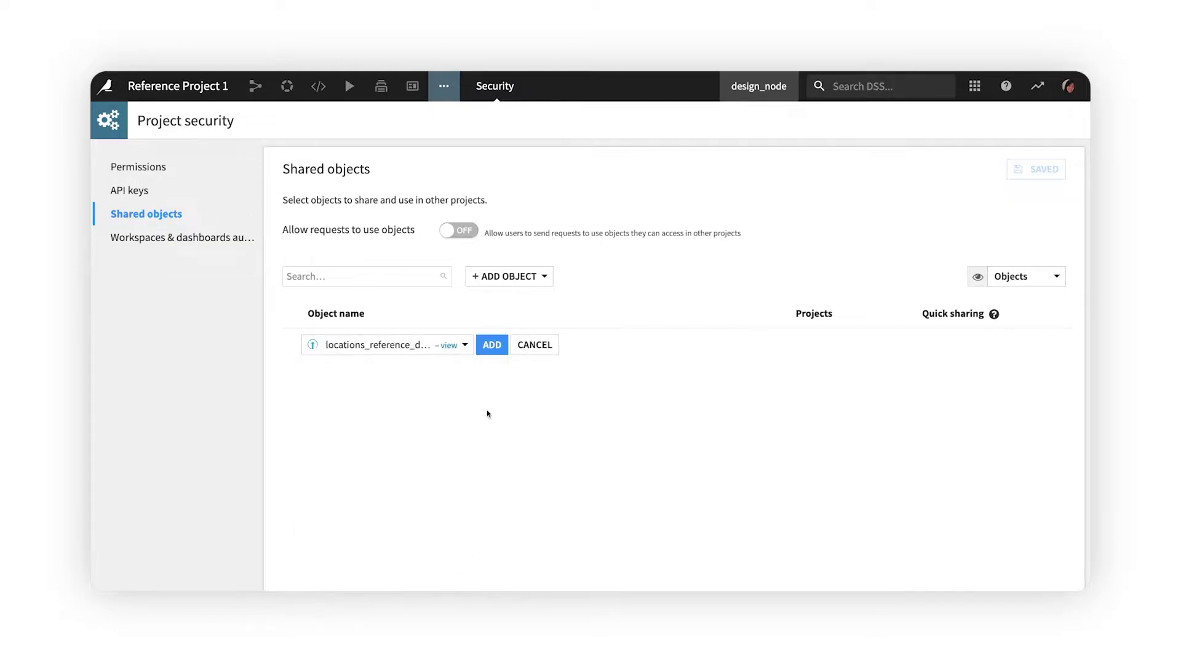
click(492, 347)
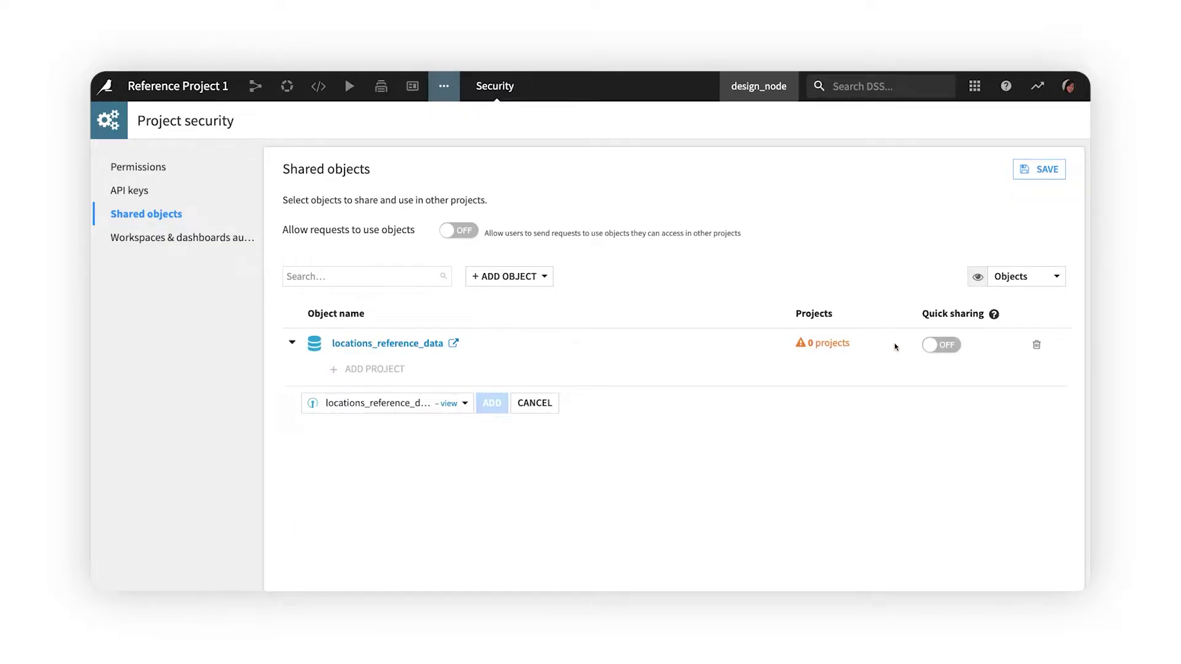
click(929, 348)
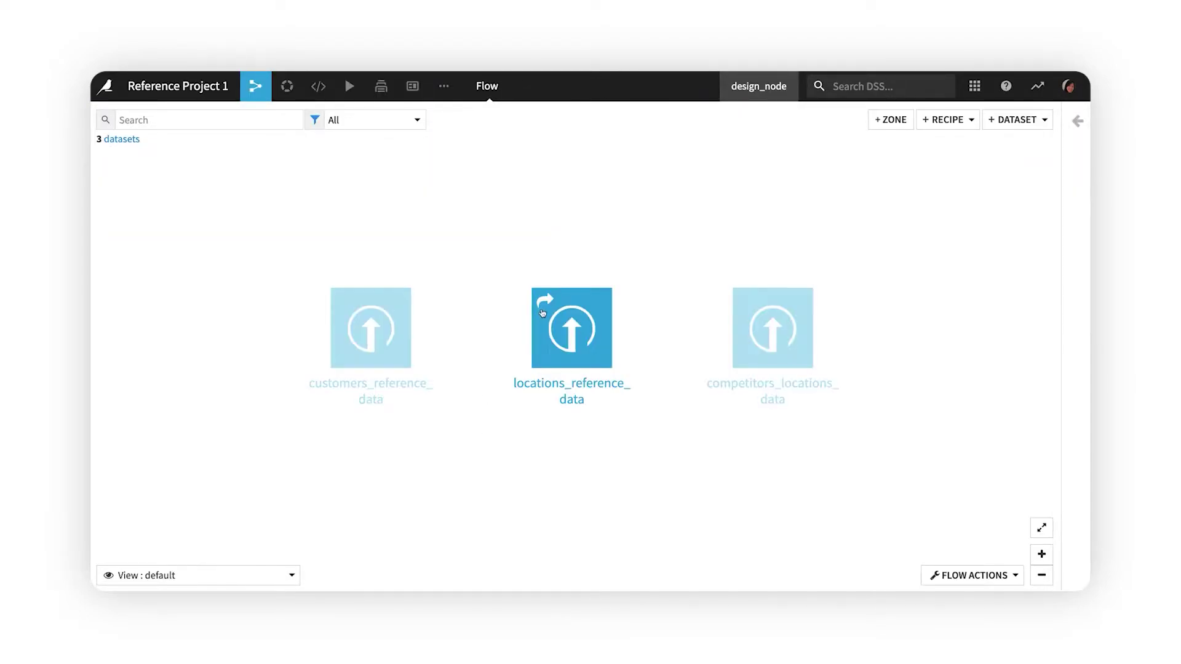
Share competitors_locations_data to a project from its Actions panel, with quick sharing enabled
mouse_move(542, 313)
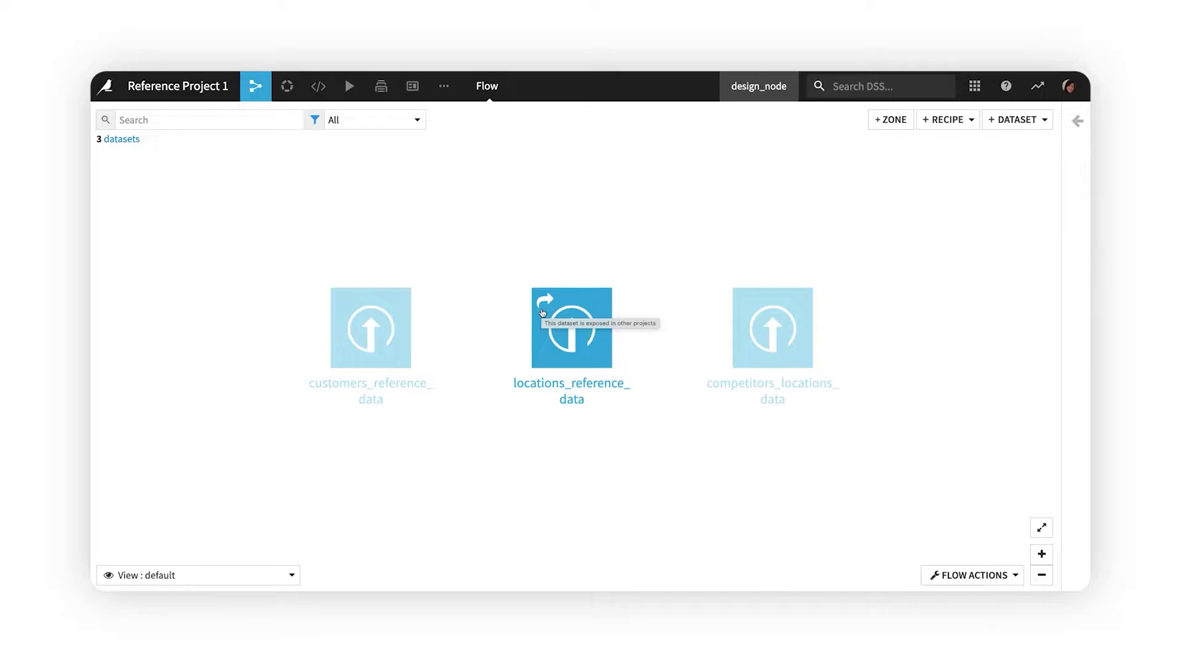
click(750, 338)
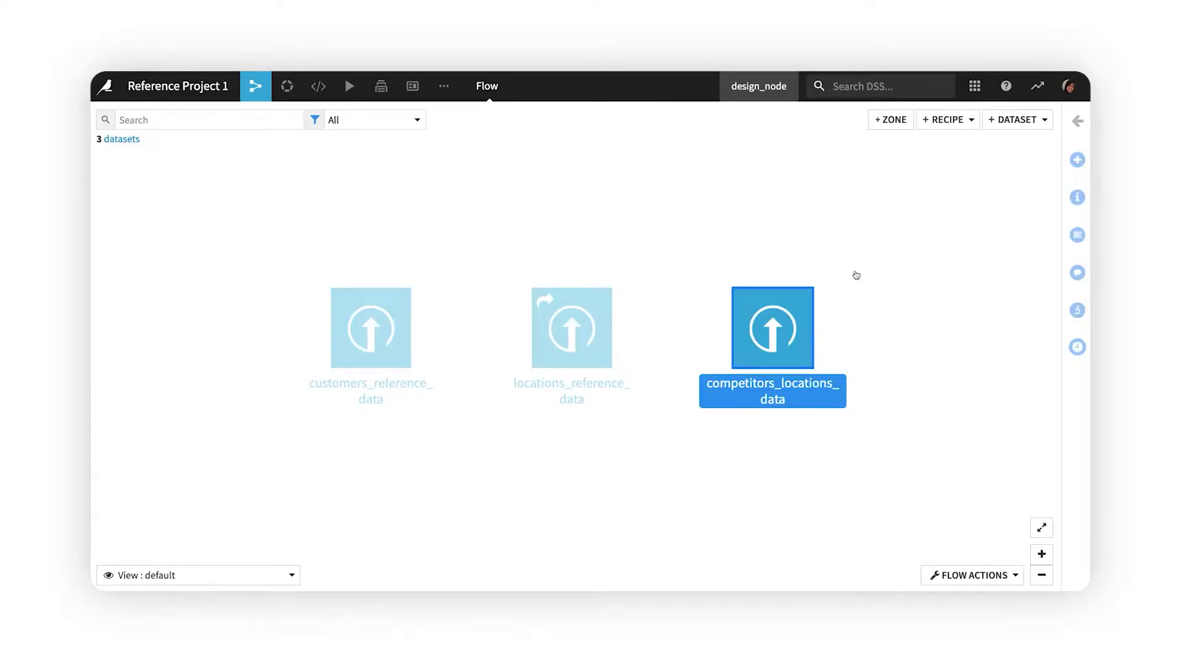
click(1077, 121)
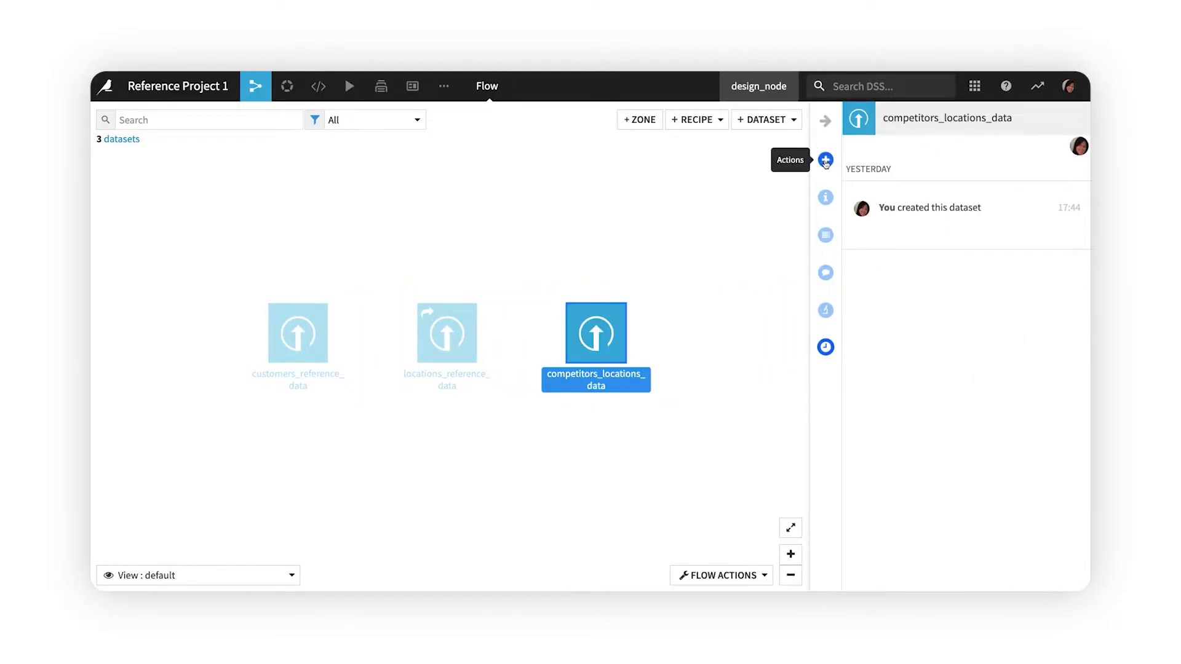
click(825, 160)
click(1009, 165)
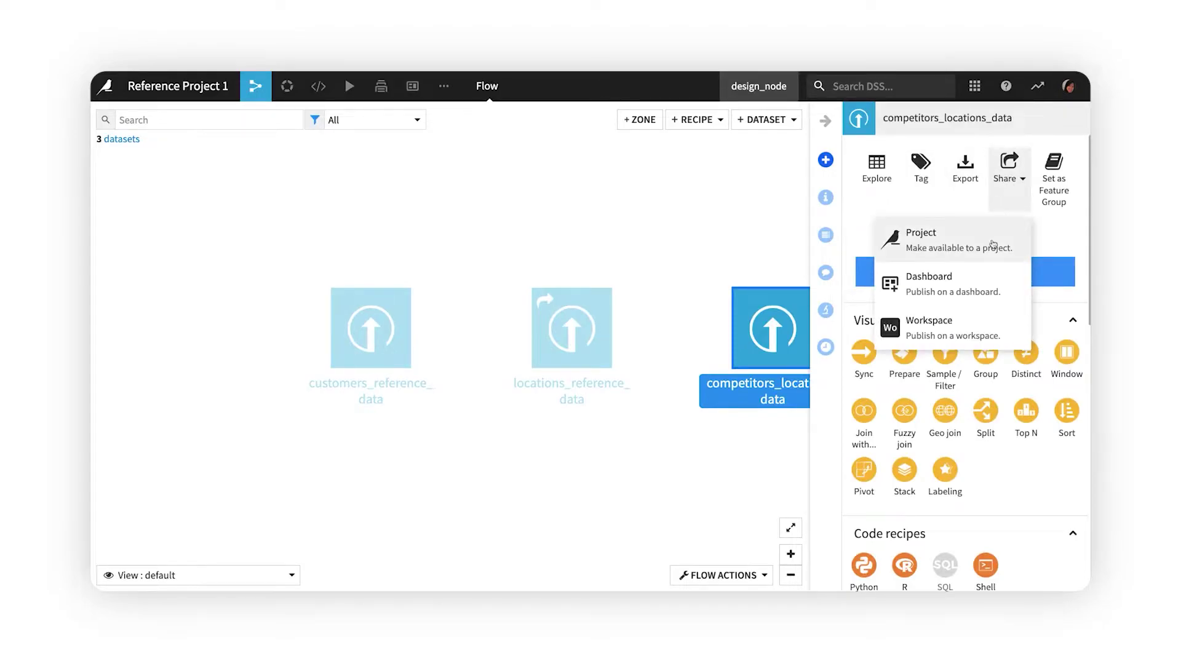
click(988, 261)
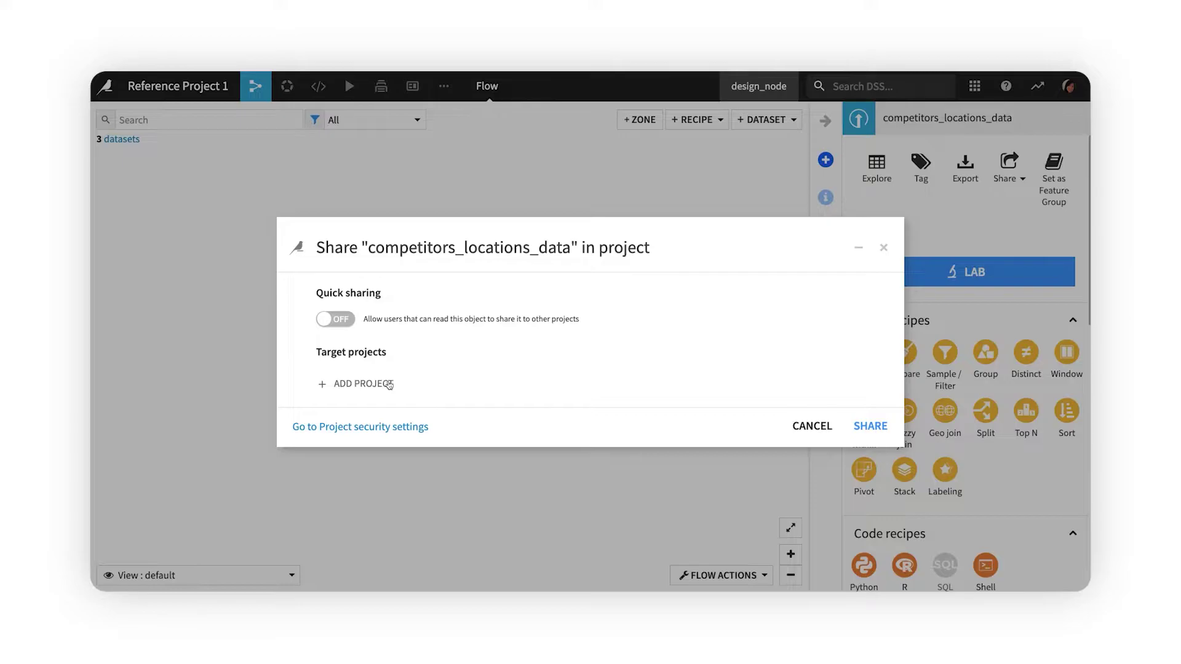
click(348, 321)
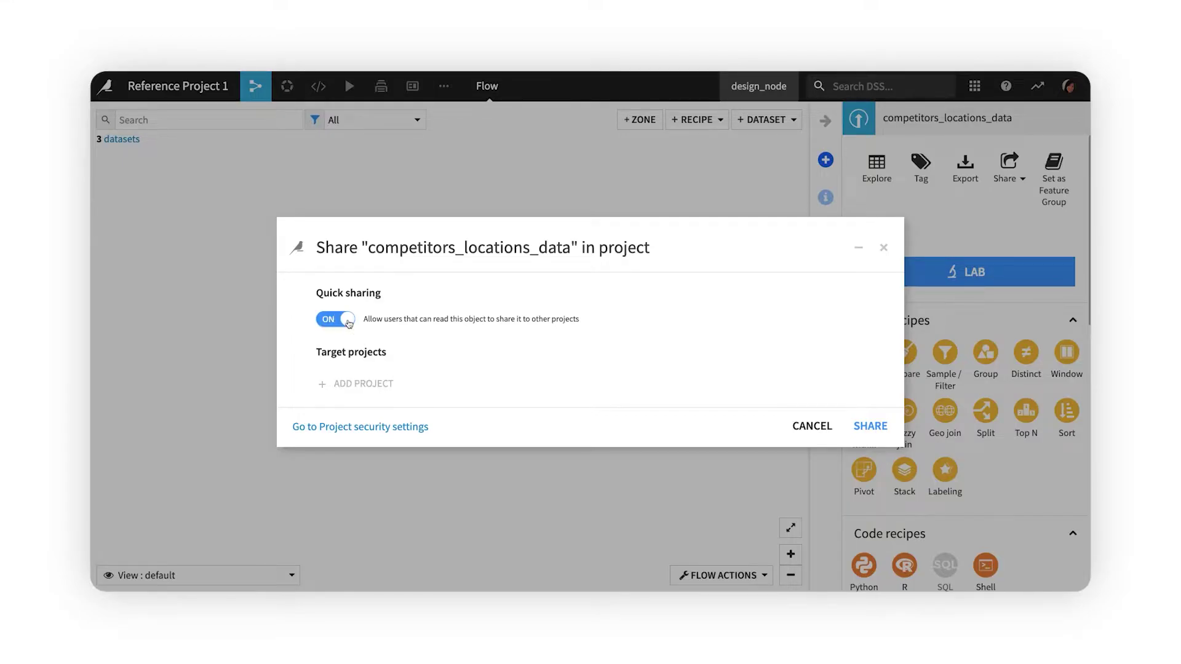
Confirm sharing competitors_locations_data and turn on Allow requests to use objects
click(856, 427)
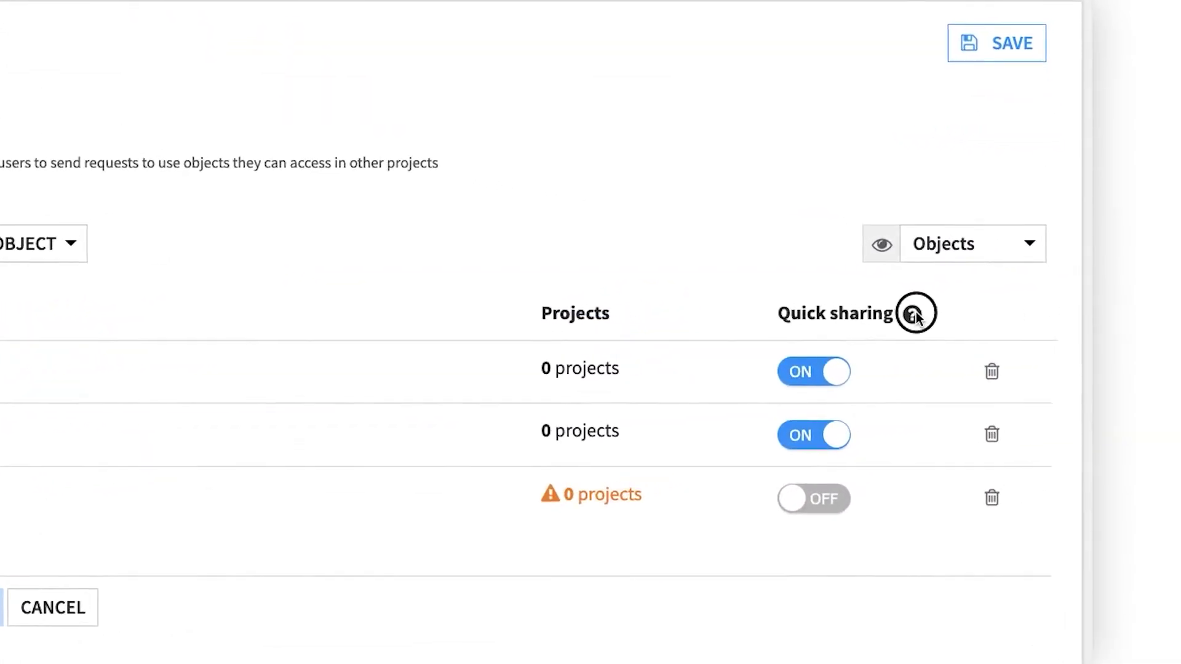
click(912, 314)
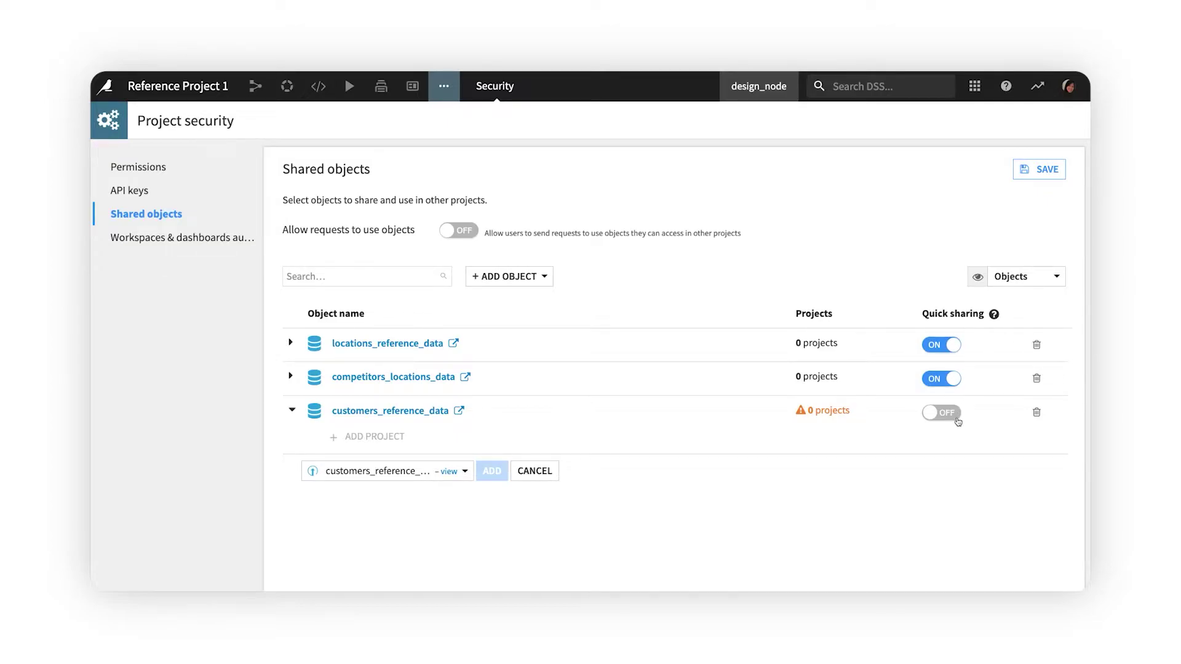
click(451, 230)
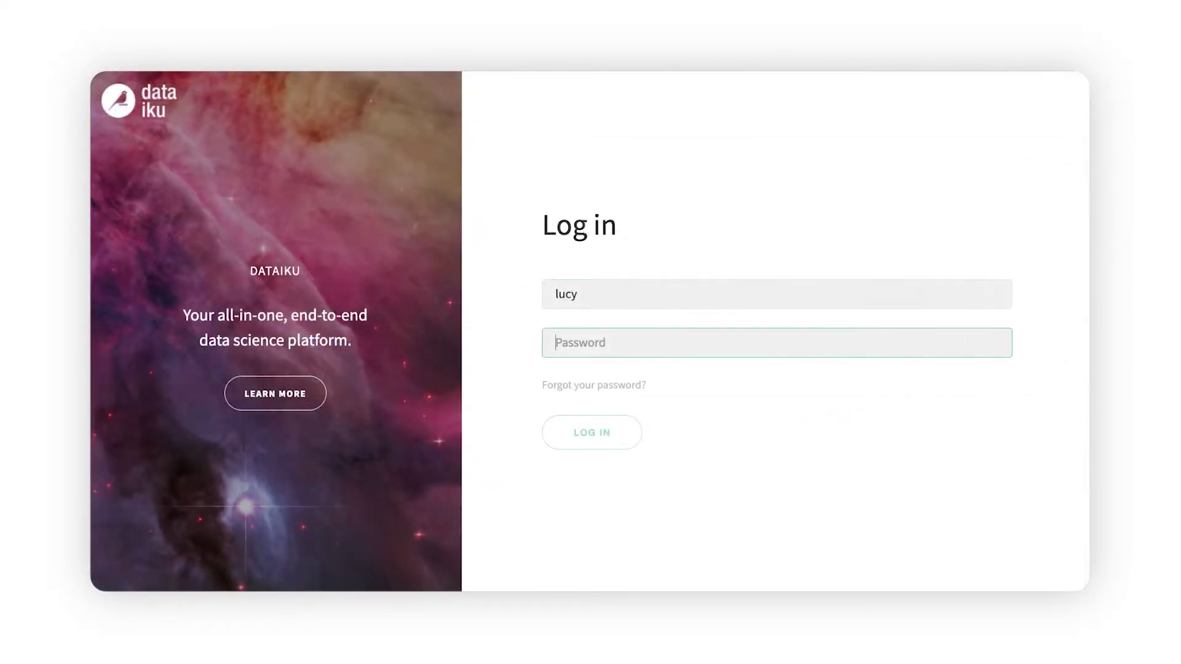
Log in as the target-project user and open the catalog of datasets from other projects
text(********)
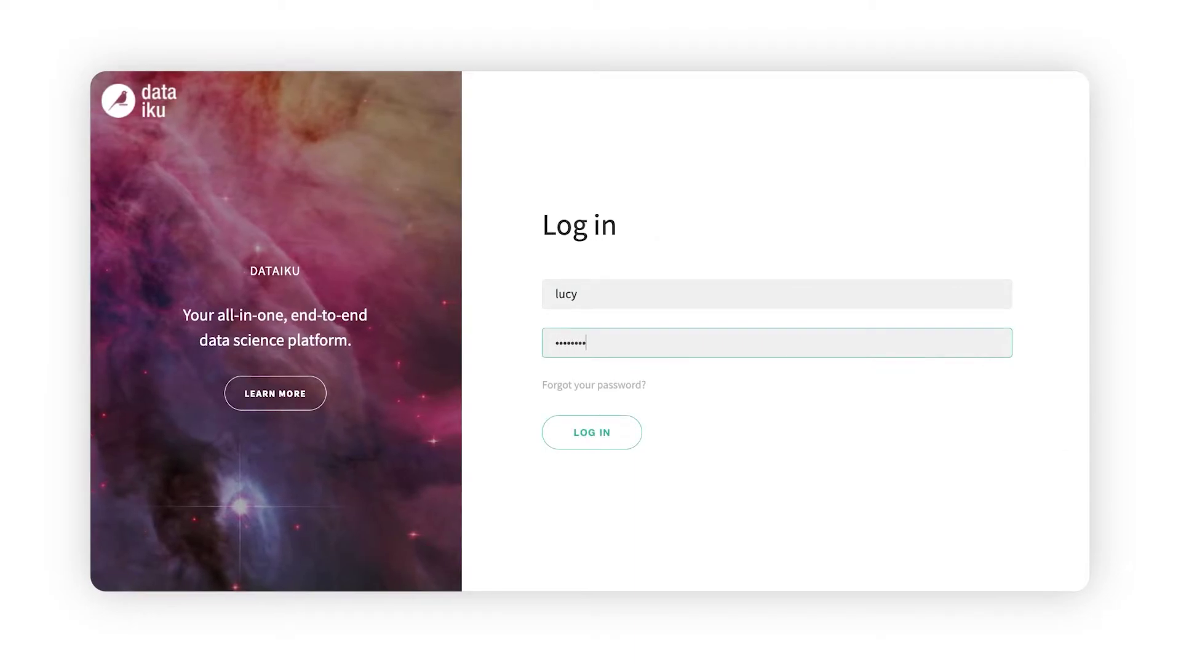
key(Return)
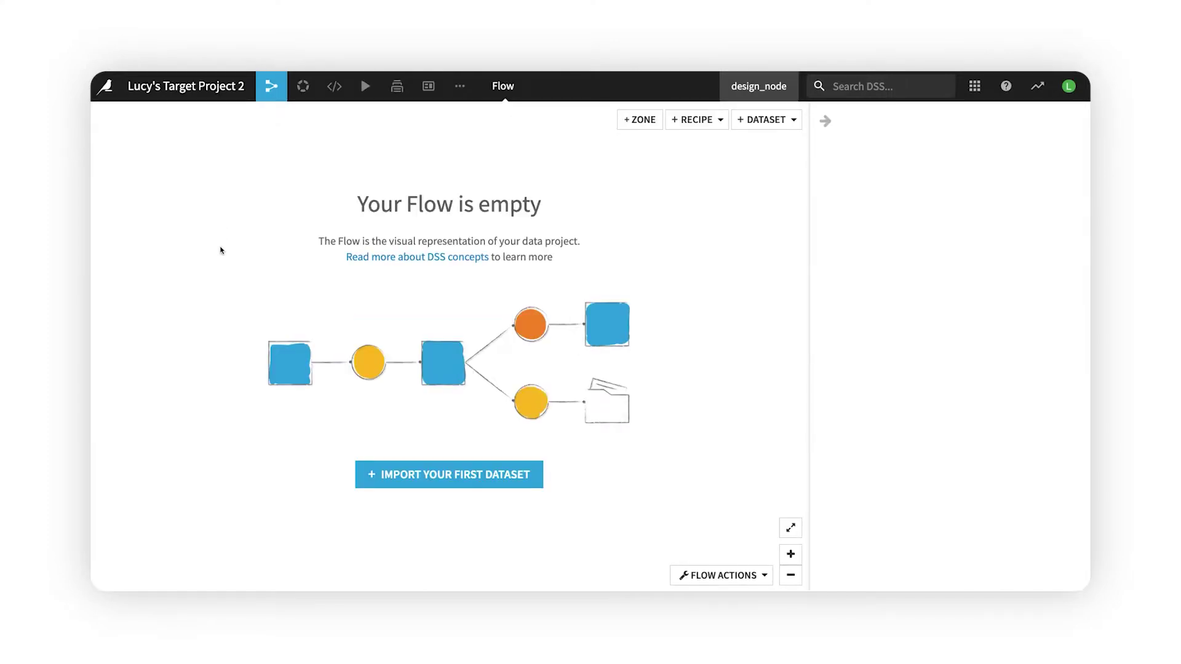
click(388, 476)
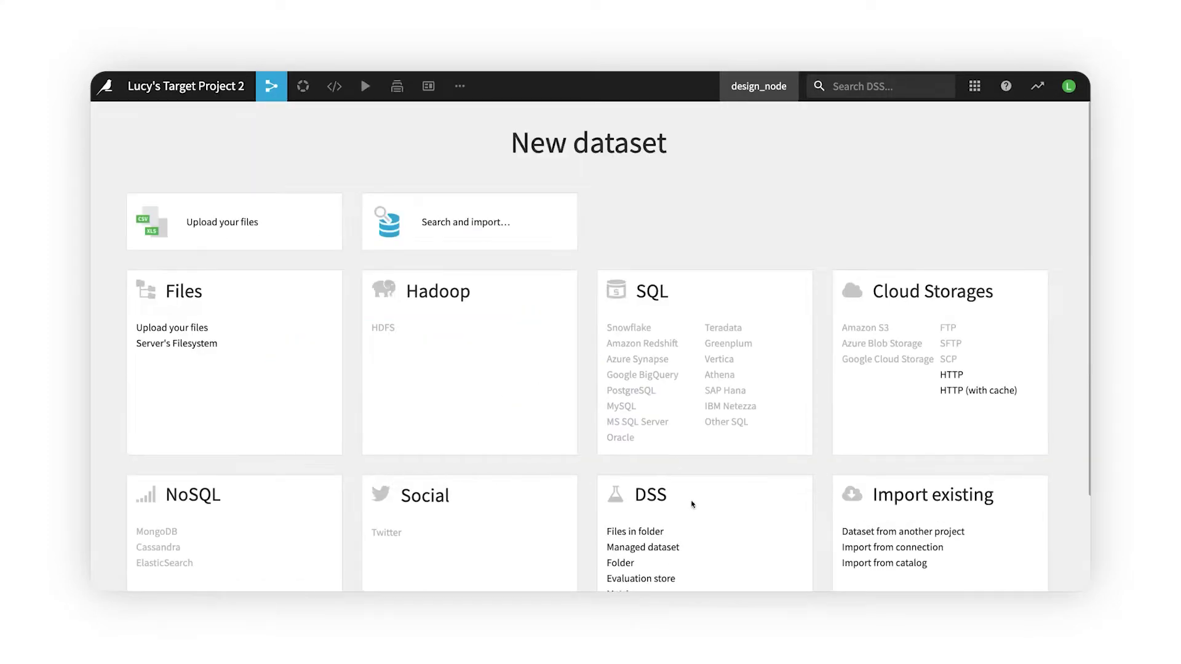
click(861, 532)
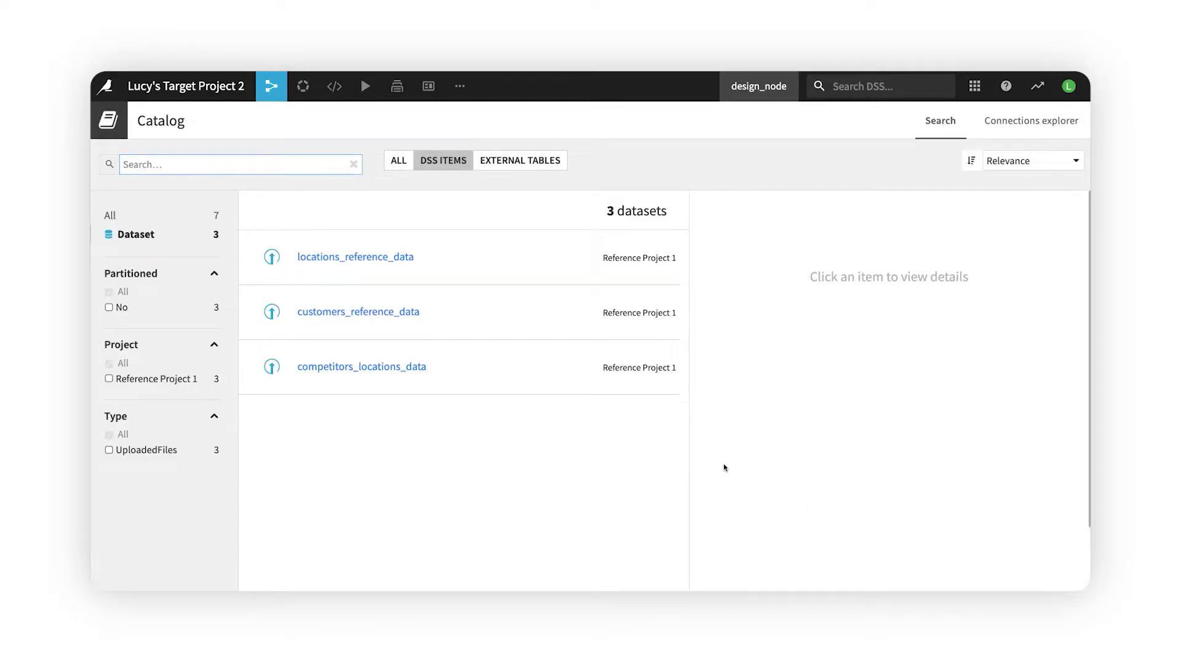
Share locations_reference_data and competitors_locations_data into the current project
click(509, 261)
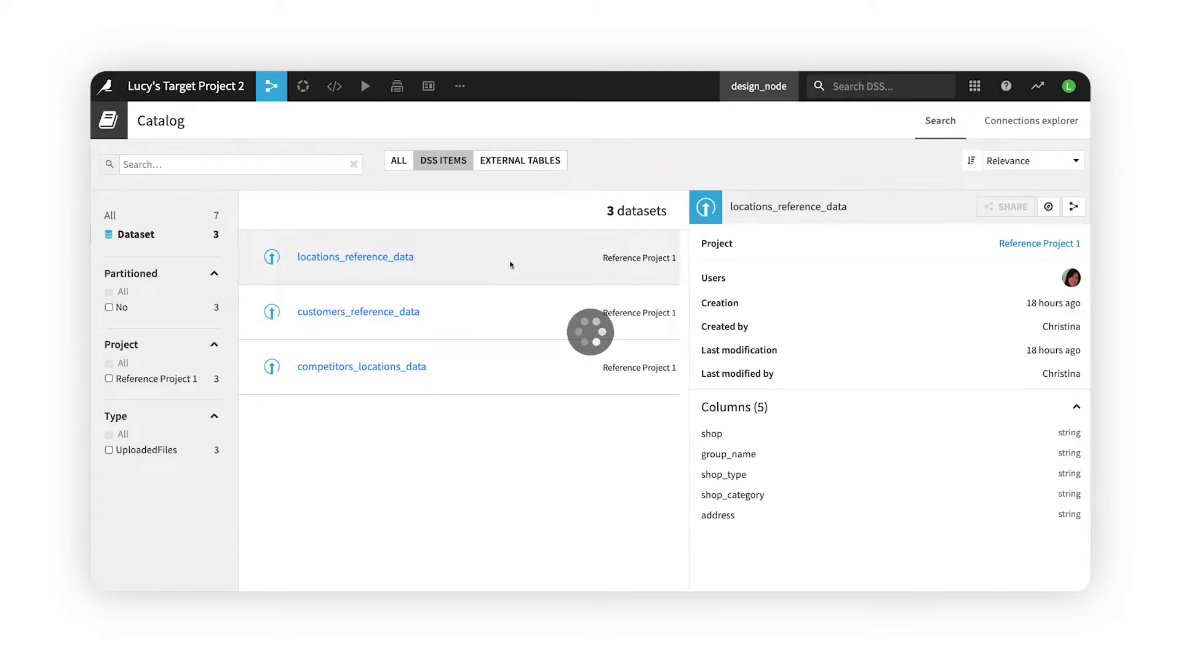
click(1011, 206)
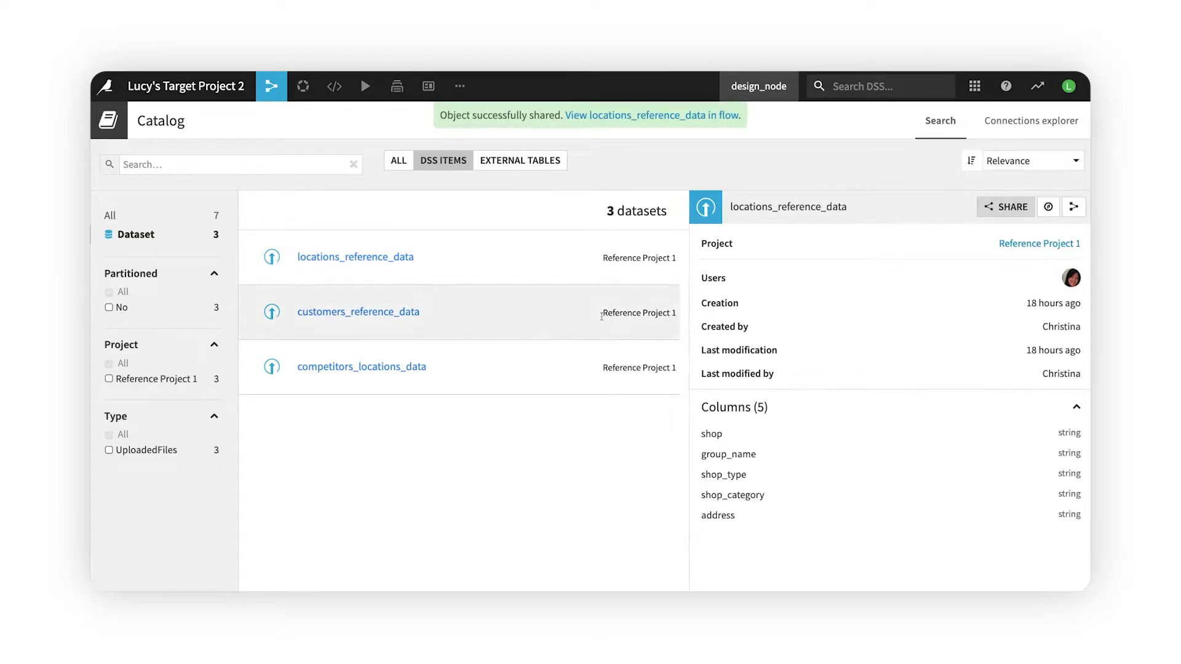
click(523, 361)
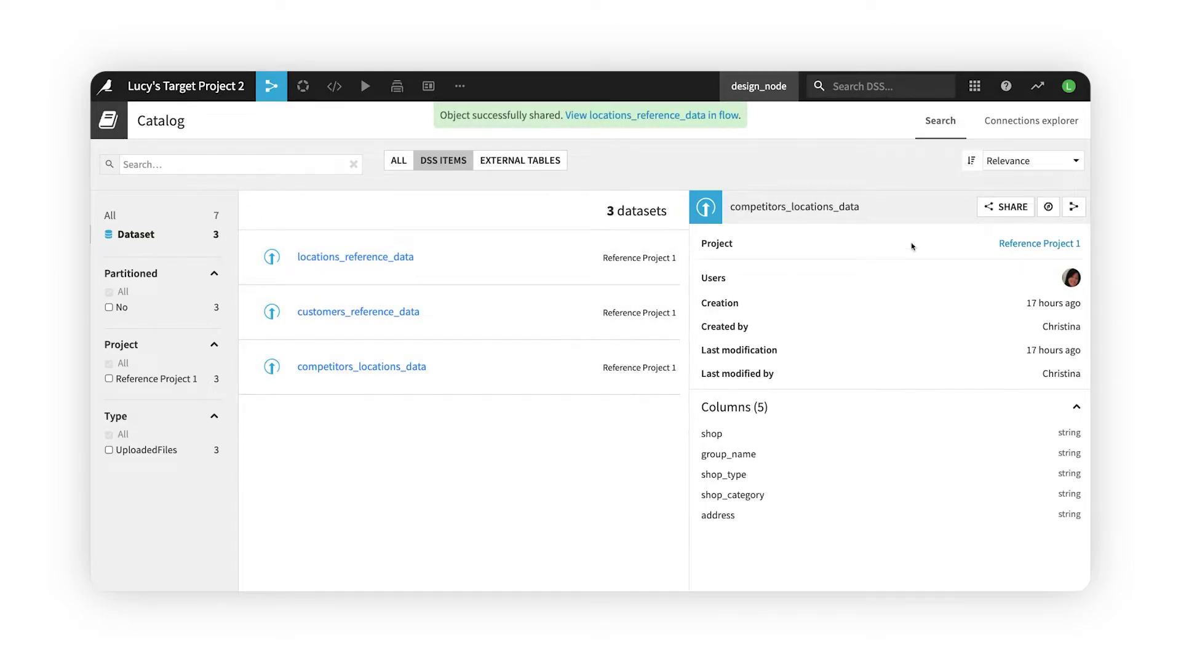
click(1004, 213)
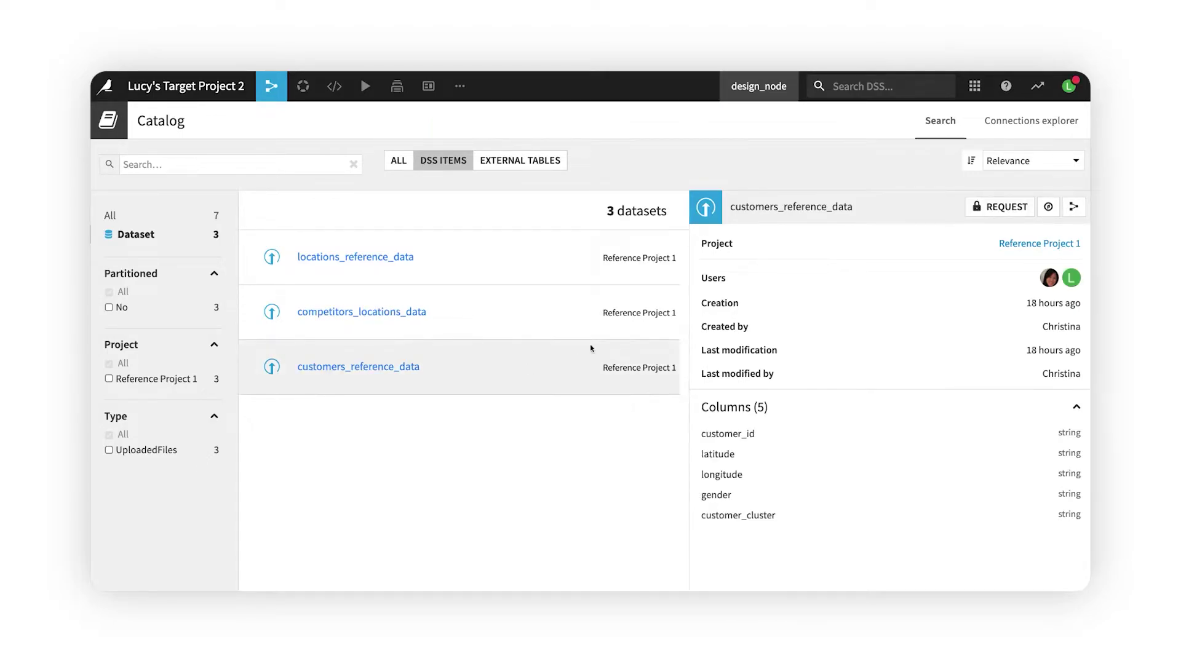
Request customers_reference_data with the message 'Can you please share this dataset'
click(988, 216)
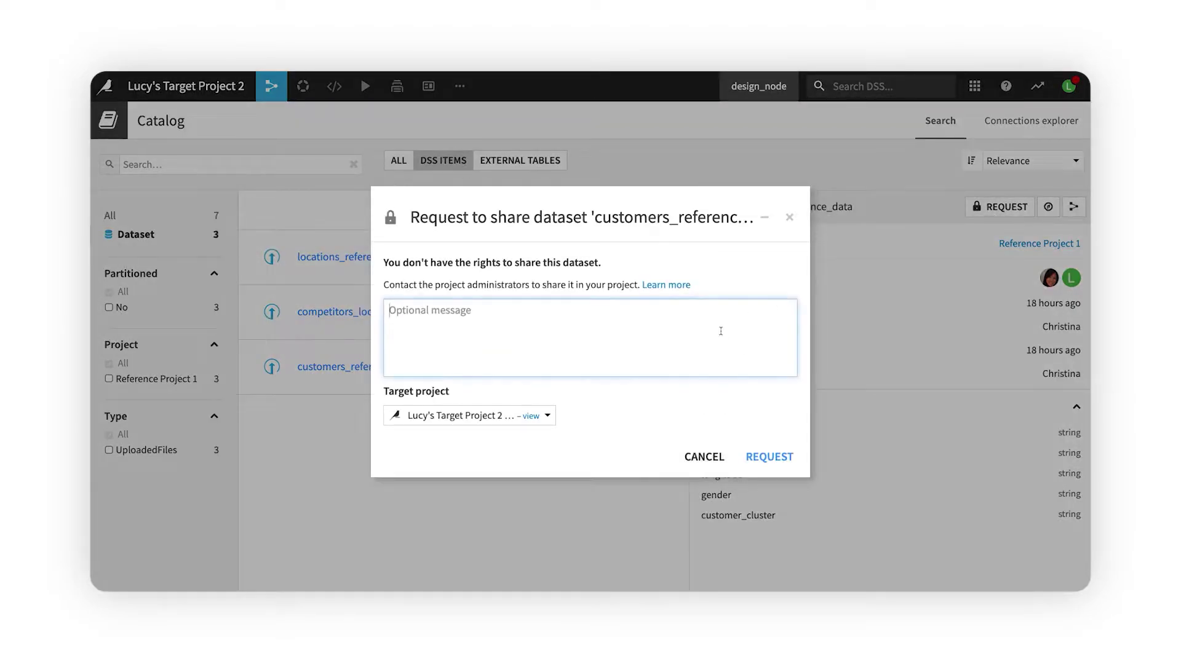
text(Can you please share this )
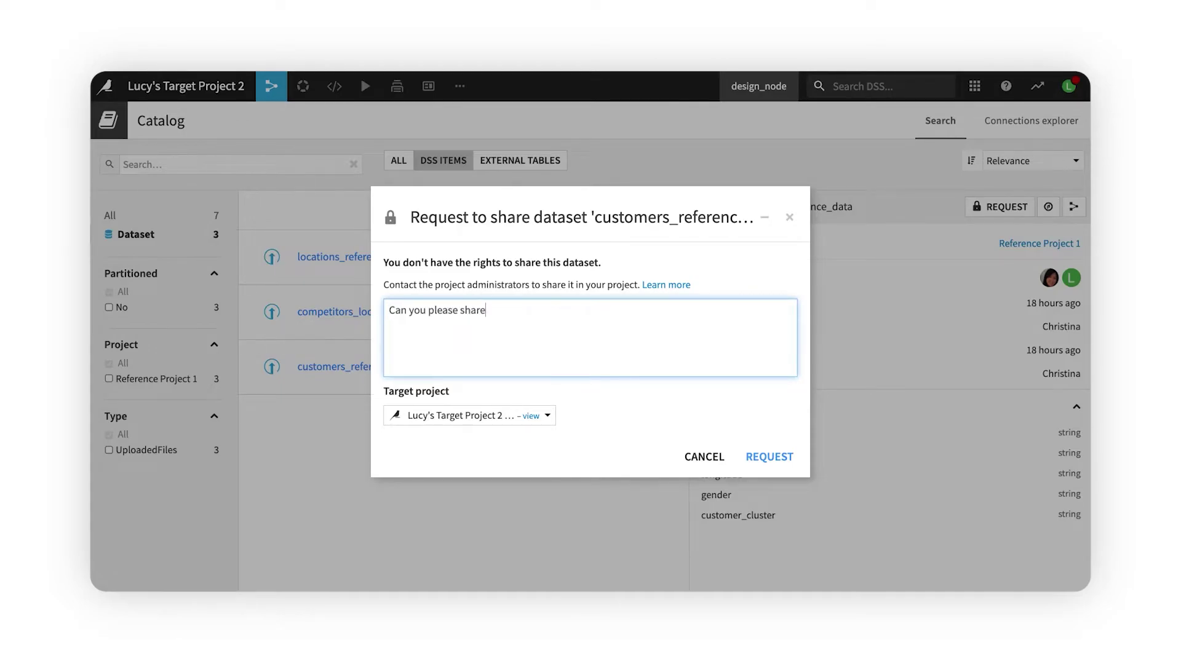
text(dataset?)
click(785, 456)
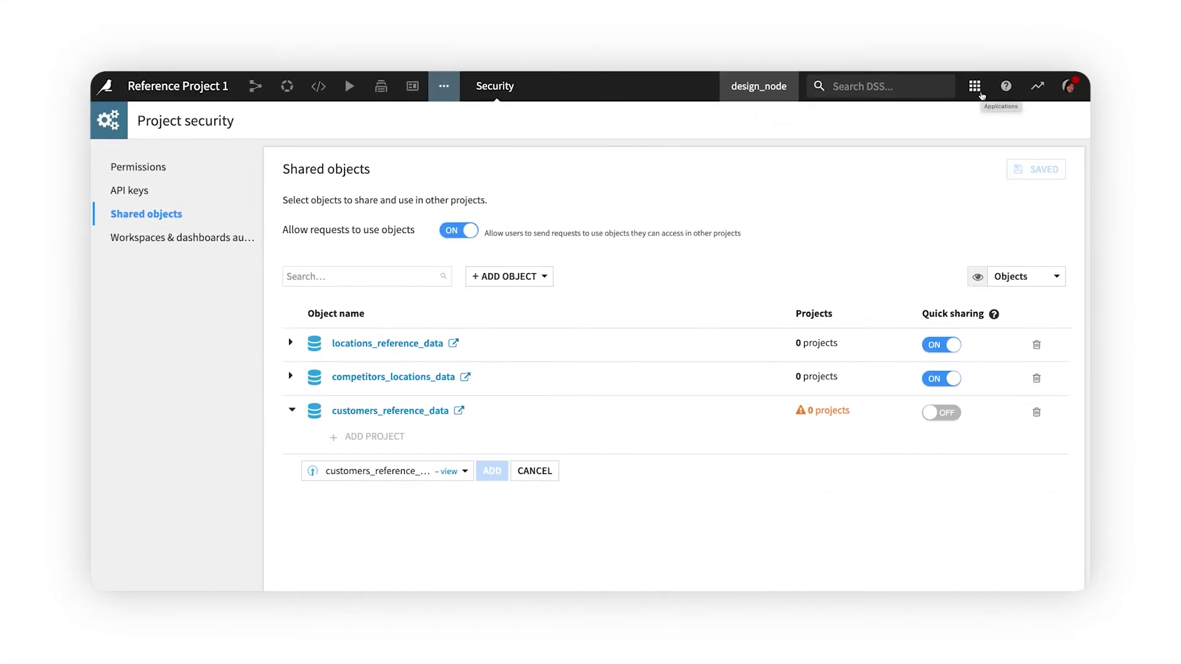
Accept the customers_reference_data share request from the Inbox's Requests list
click(977, 89)
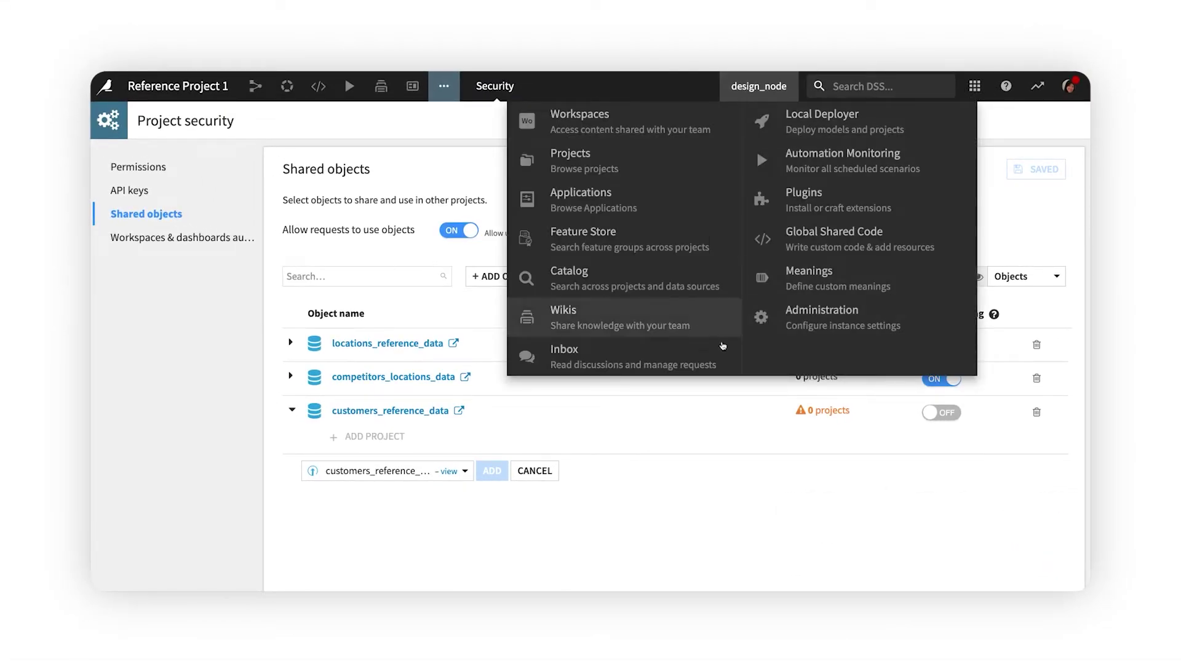
click(712, 355)
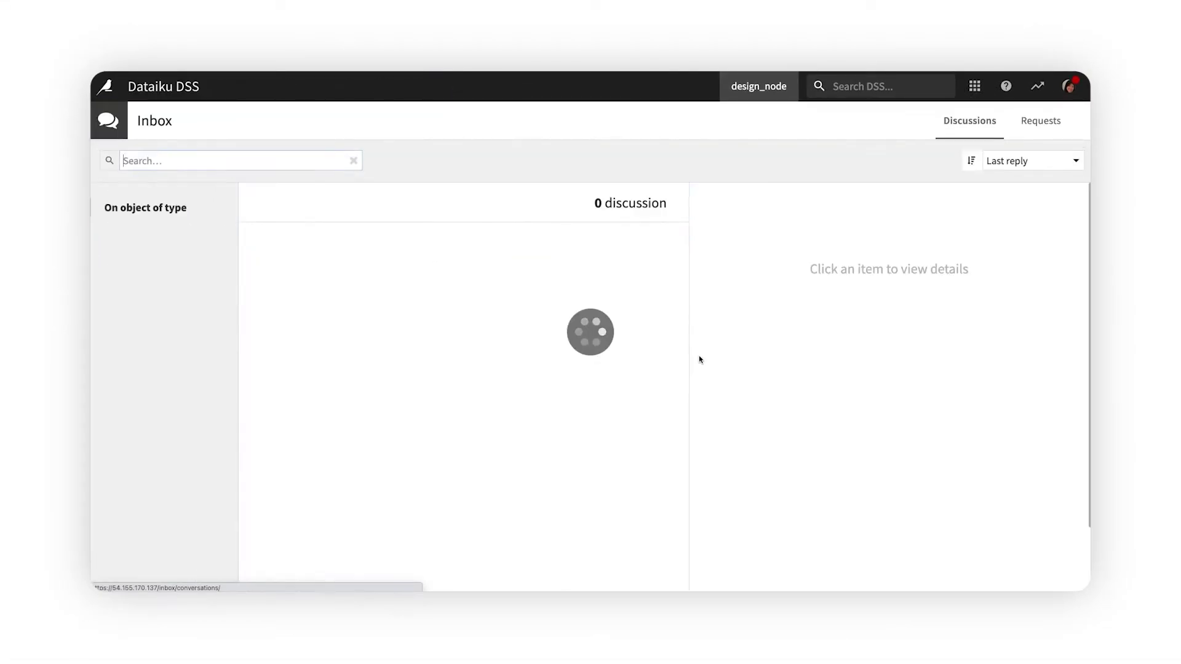
click(1040, 121)
click(699, 214)
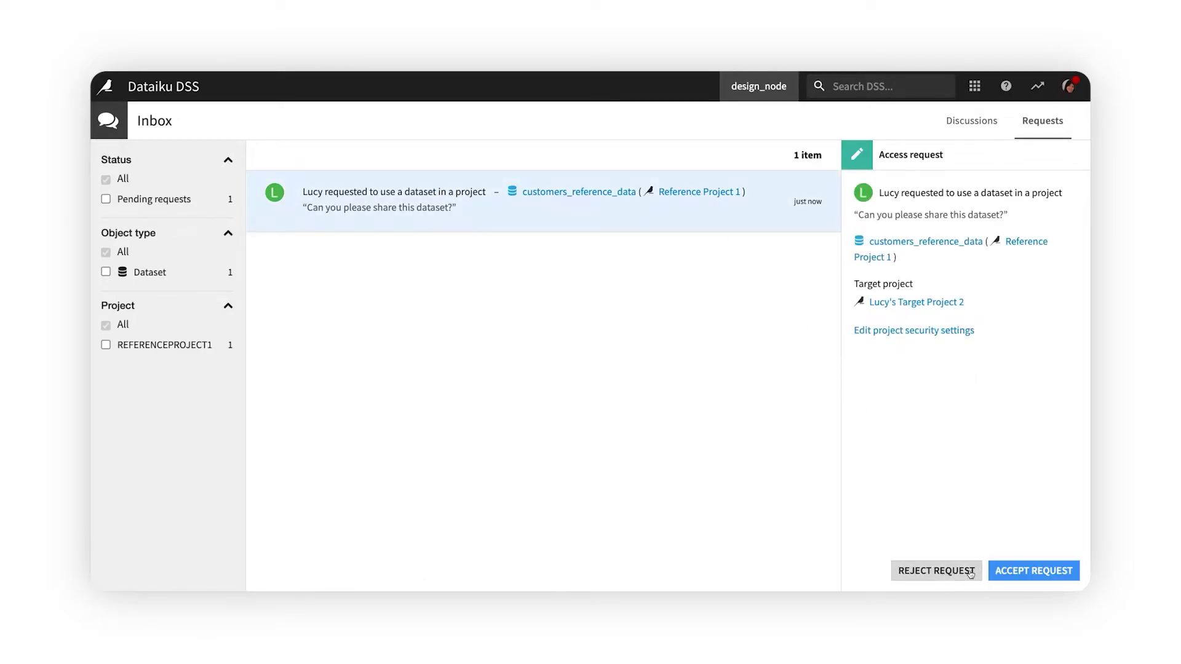
click(1017, 570)
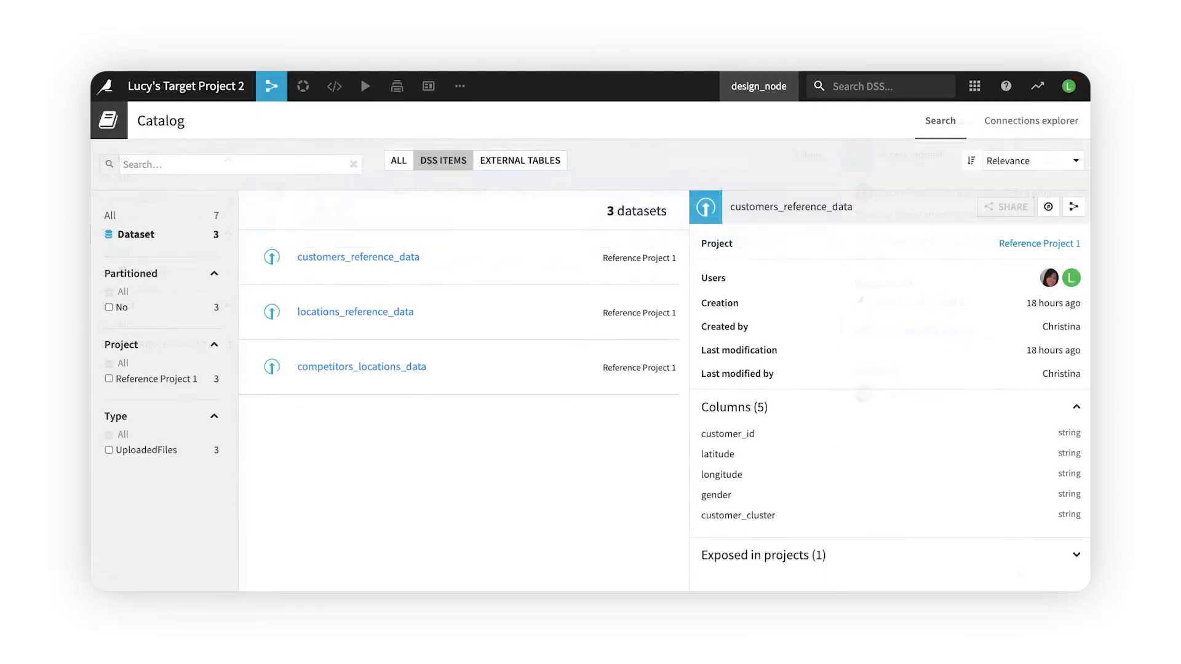
mouse_move(271, 86)
click(279, 114)
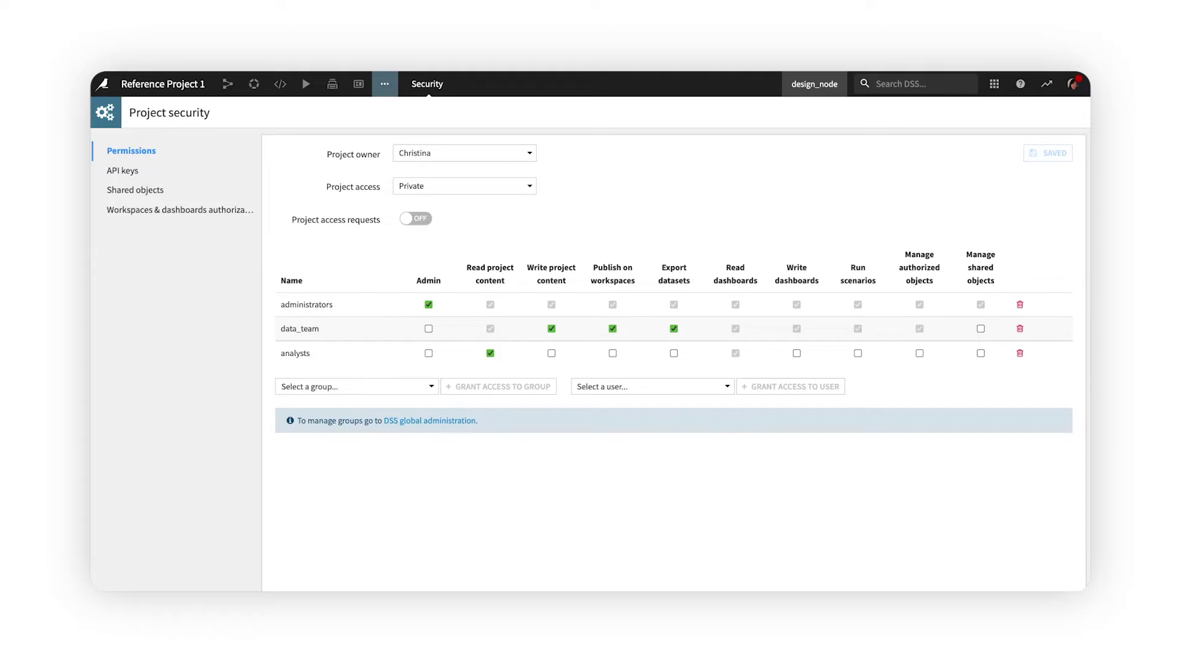
Set project access to Limited access, enable project access requests, and save
click(530, 186)
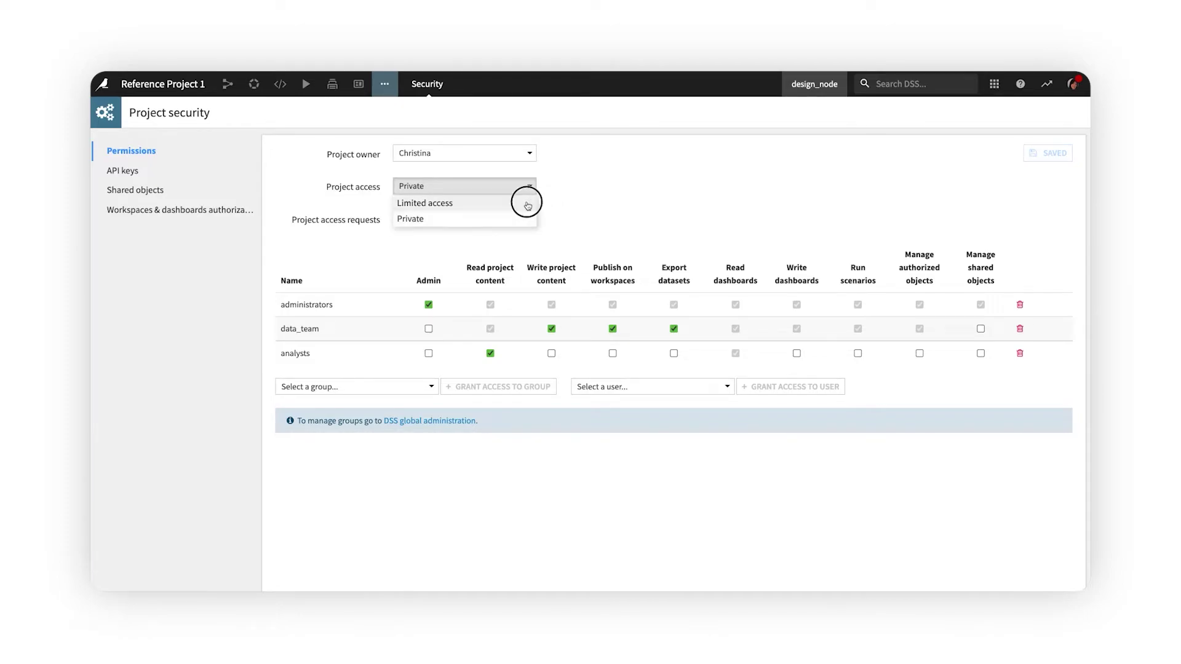
click(527, 204)
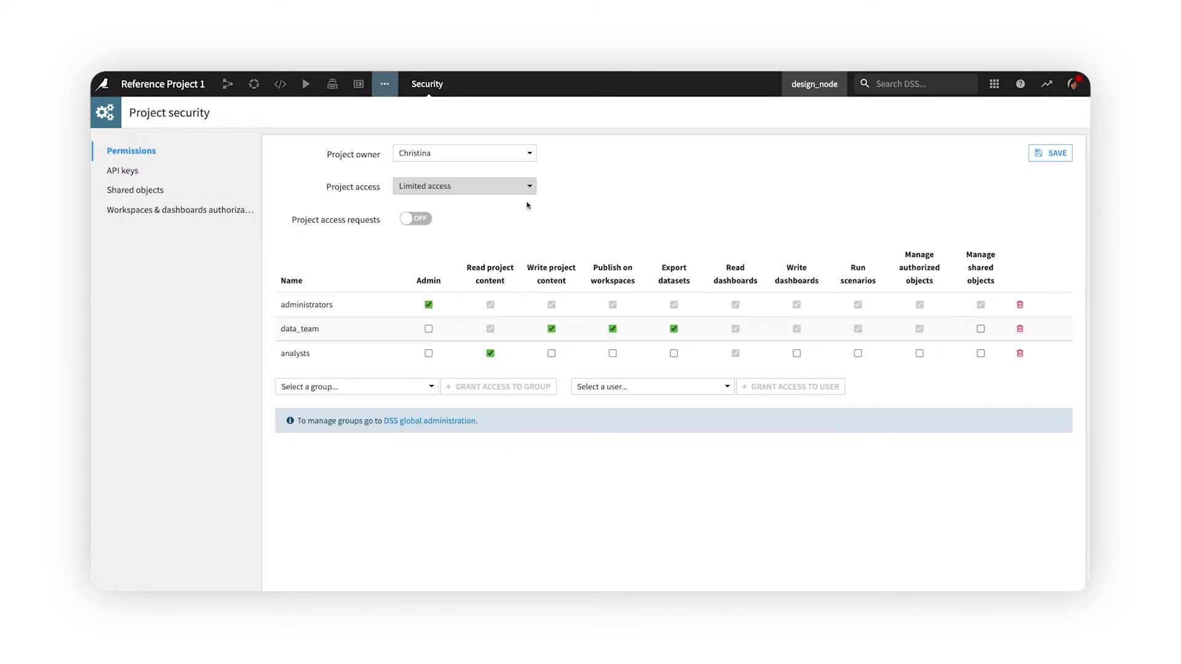
click(412, 223)
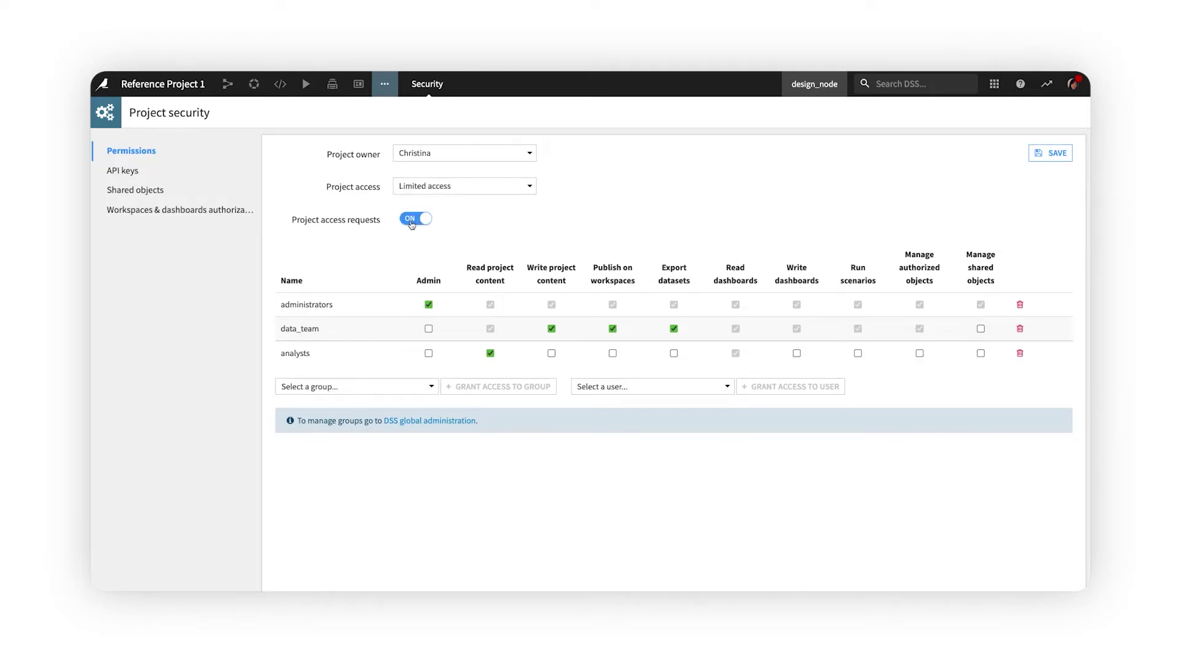
click(1035, 154)
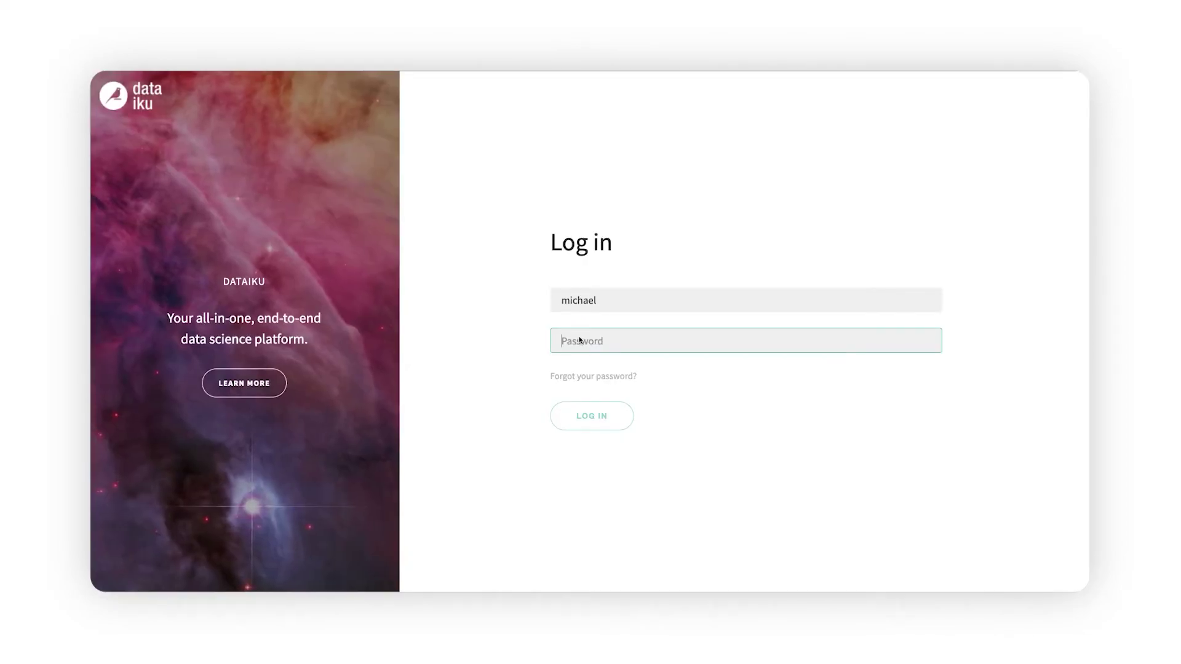
Log in as another user and search DSS for 'reference'
text(**************)
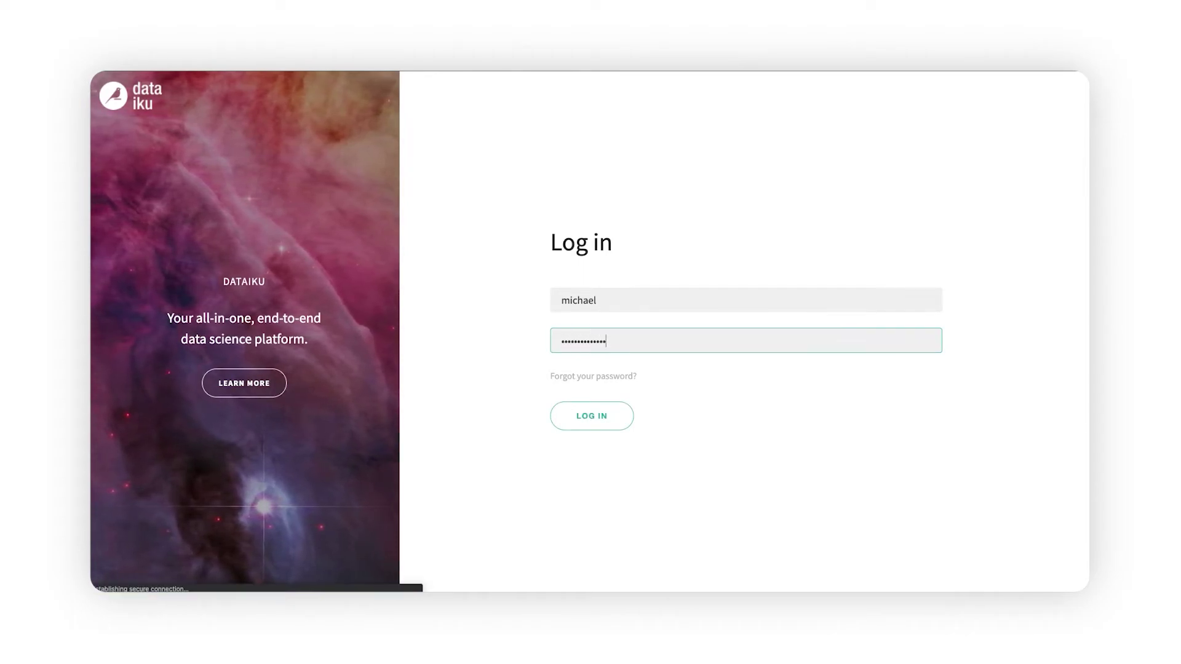
key(Return)
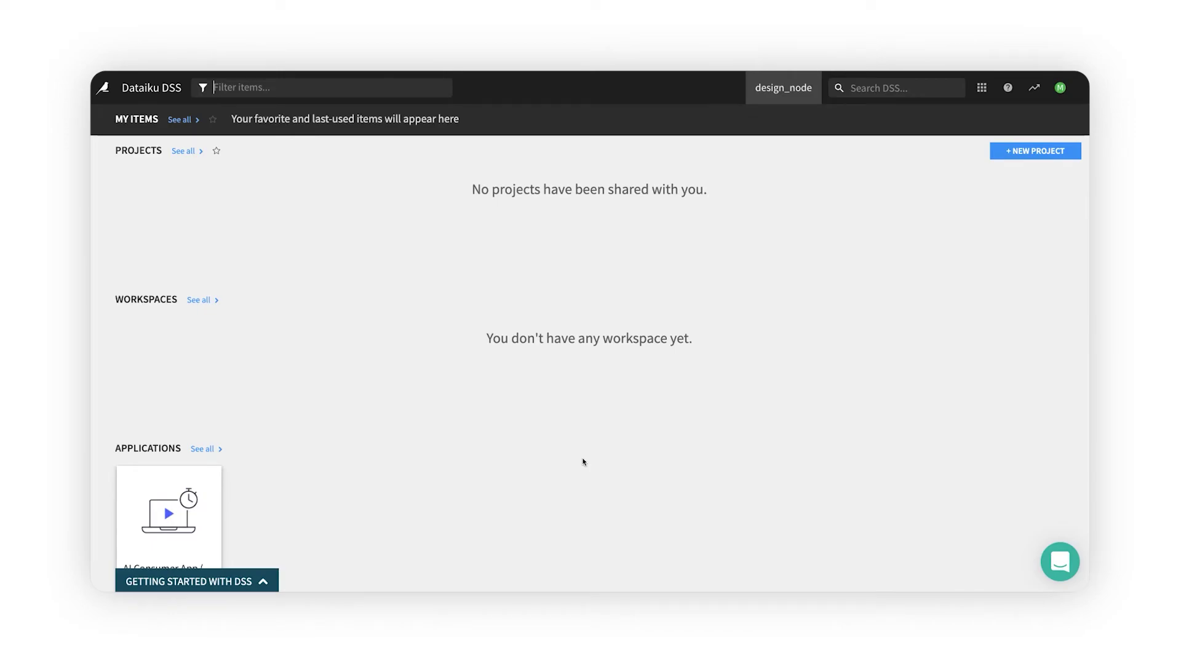
click(876, 88)
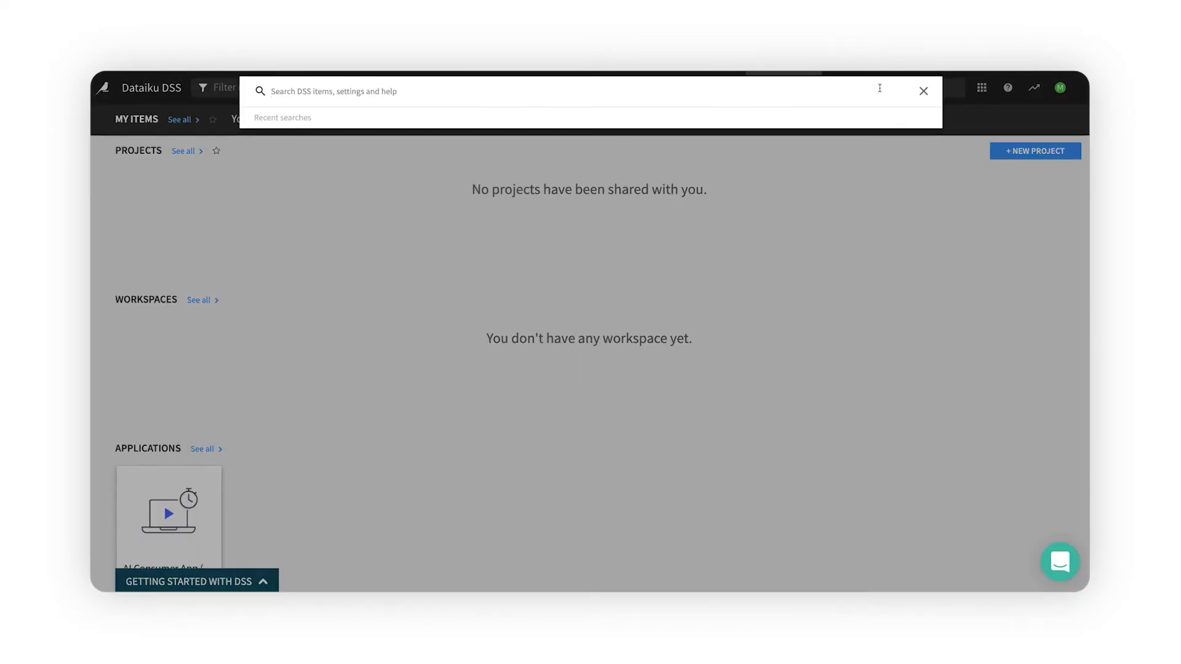
text(reference)
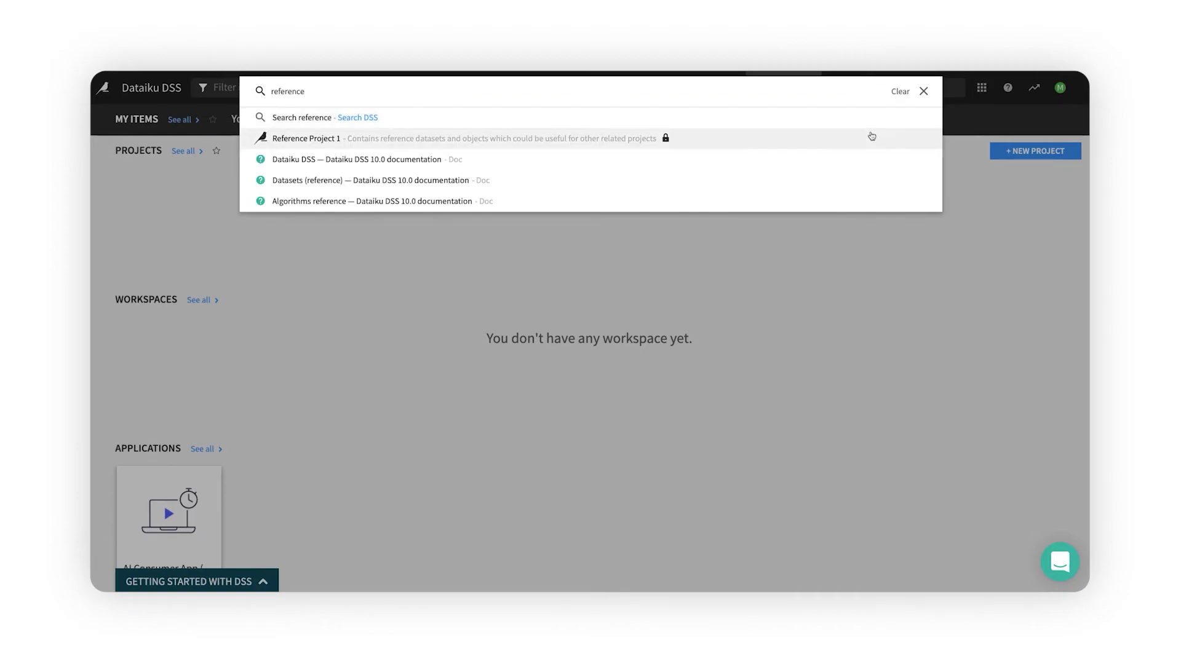
Clear the search, open the Catalog, select the locked Reference Project 1, and open its access request dialog
click(900, 91)
click(923, 91)
click(981, 87)
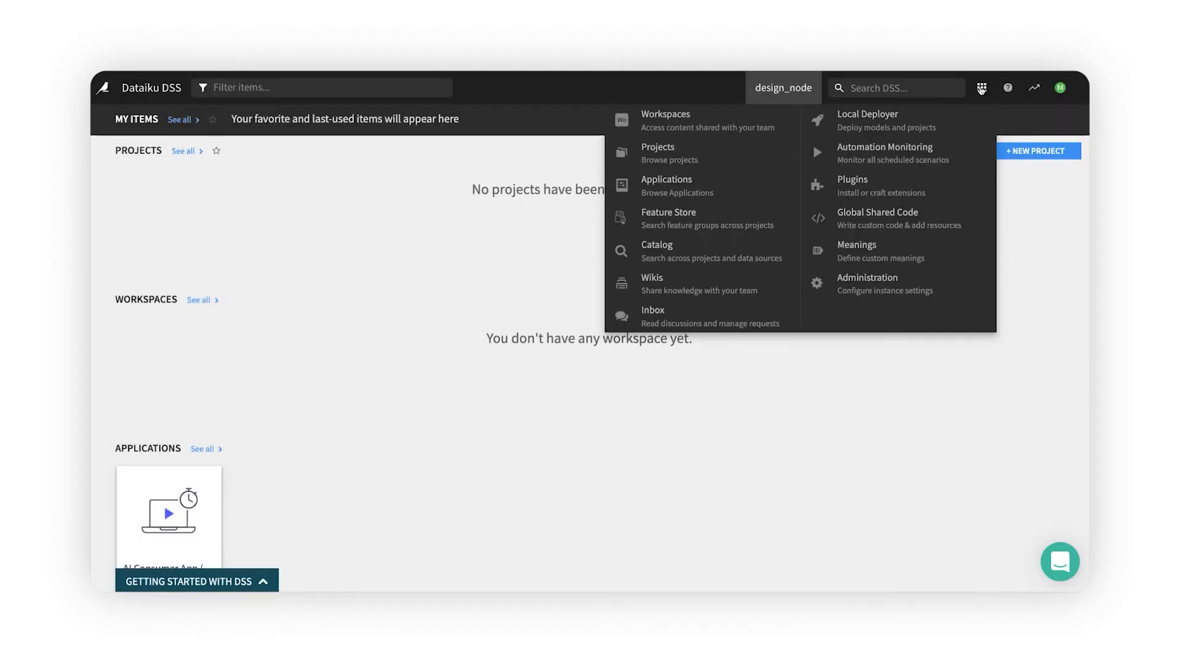
click(765, 256)
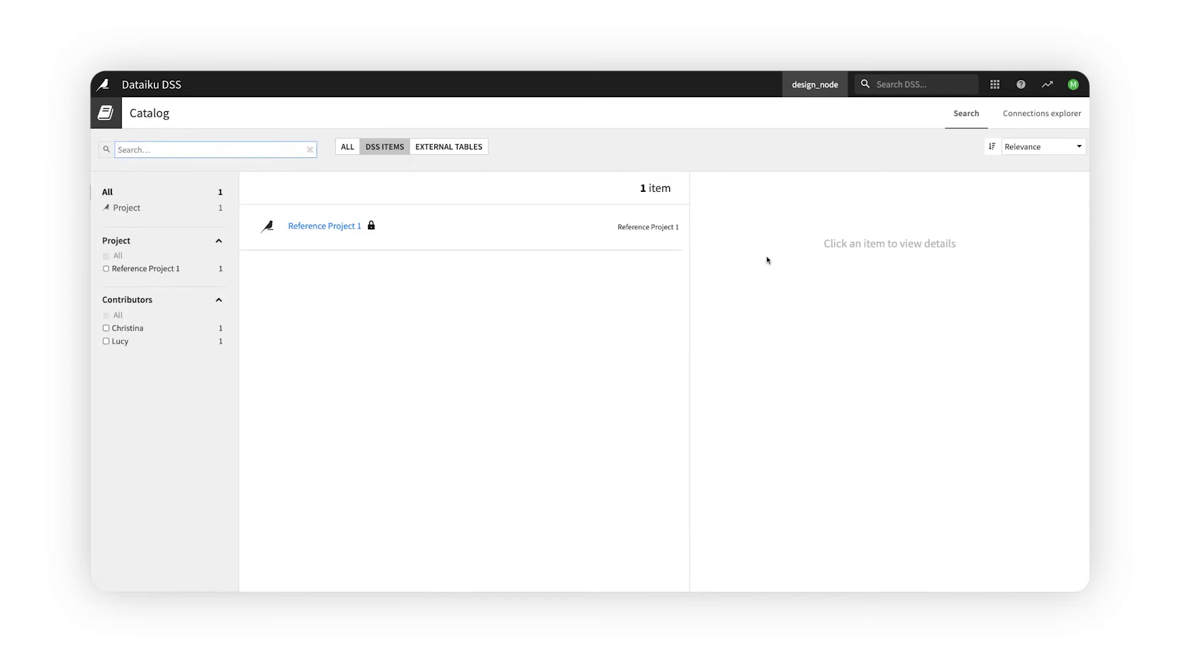
click(556, 239)
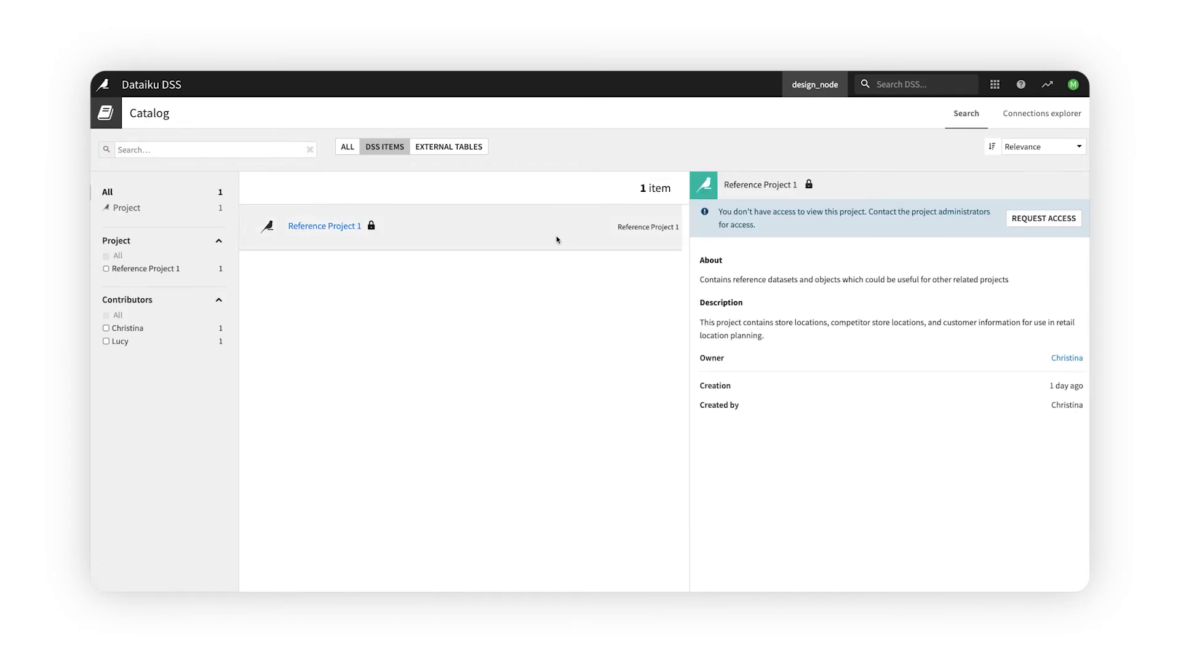
click(1011, 222)
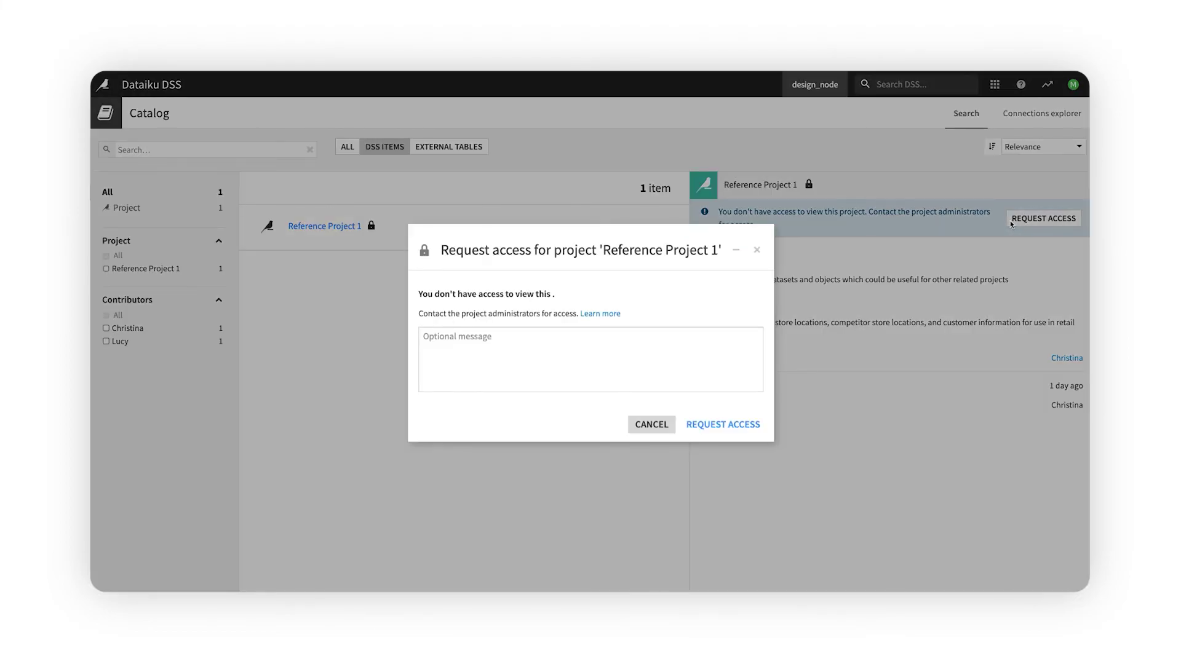